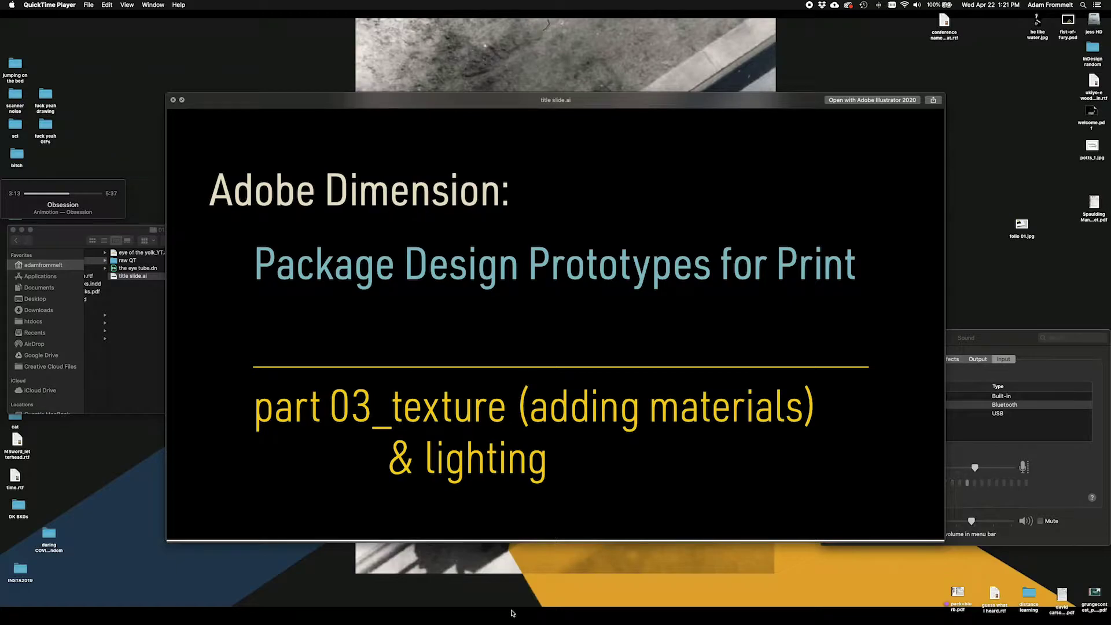
Step: Switch from the title slide to the Adobe Dimension eye tube document using the Dock
{"action": "mouse_move", "coordinate": [512, 614]}
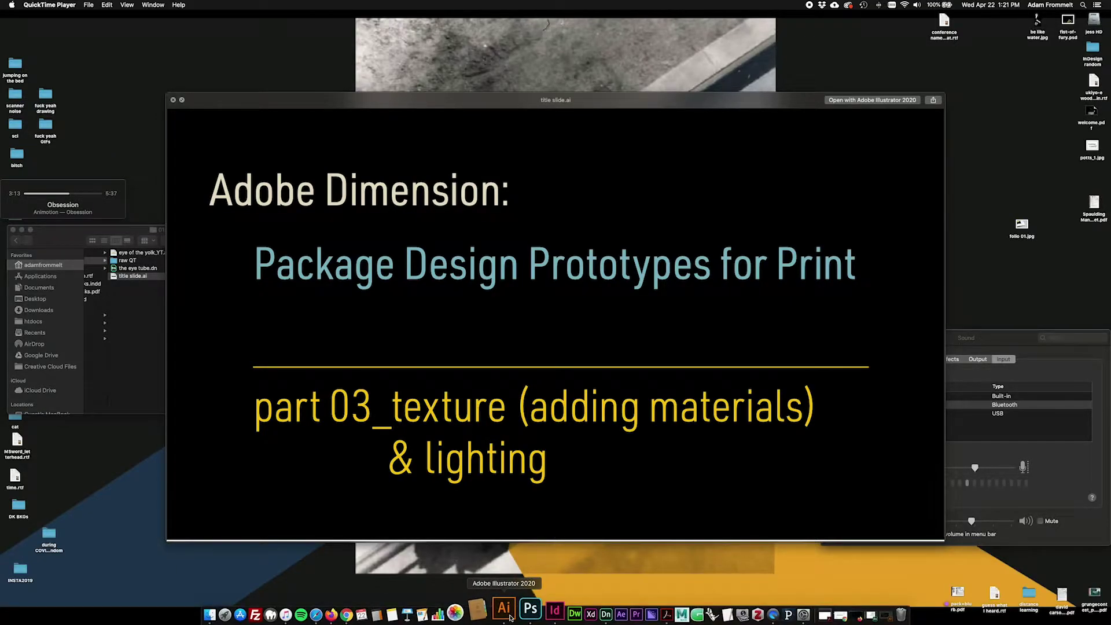
{"action": "left_click", "coordinate": [594, 613]}
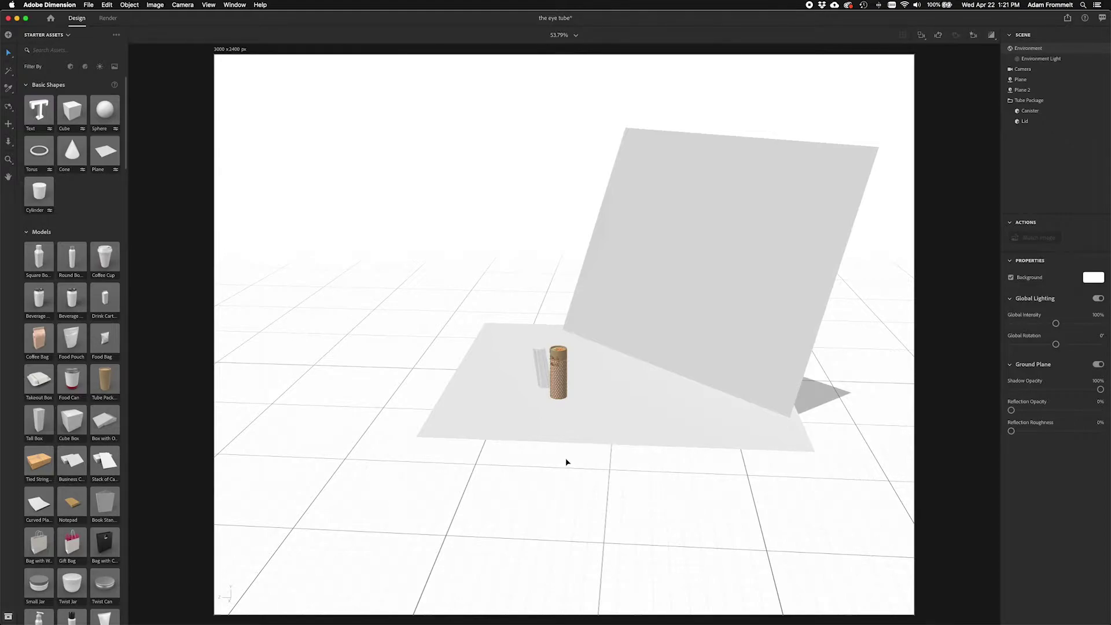
Step: Zoom in on the patterned canister and orbit to view its eye lid graphic from above
{"action": "scroll", "coordinate": [560, 387], "scroll_direction": "up", "scroll_amount": 10}
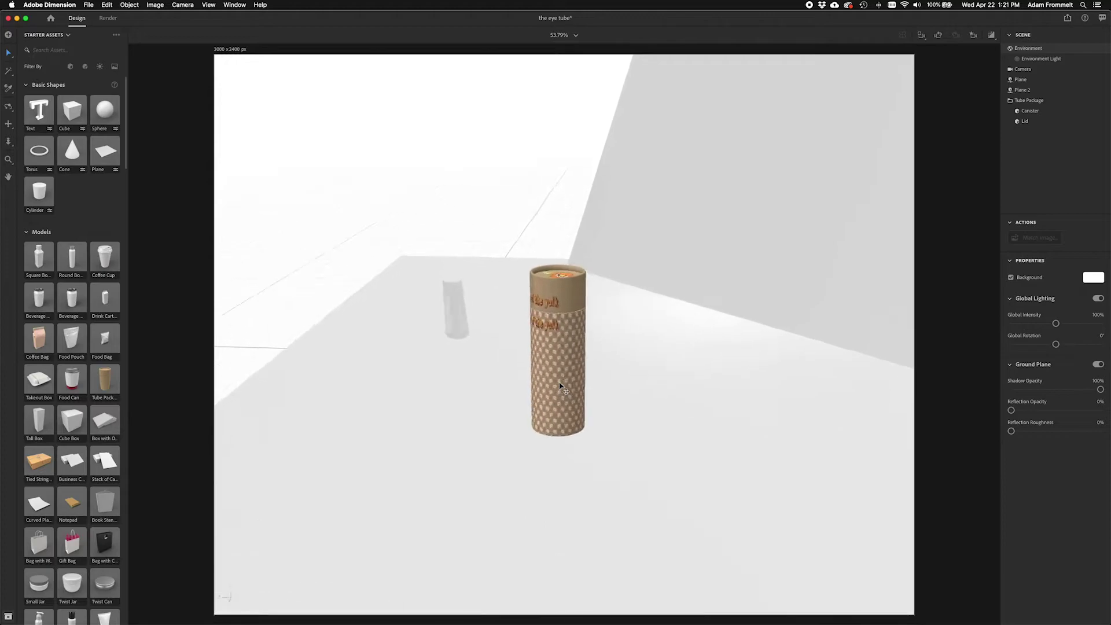
{"action": "scroll", "coordinate": [560, 387], "scroll_direction": "up", "scroll_amount": 8}
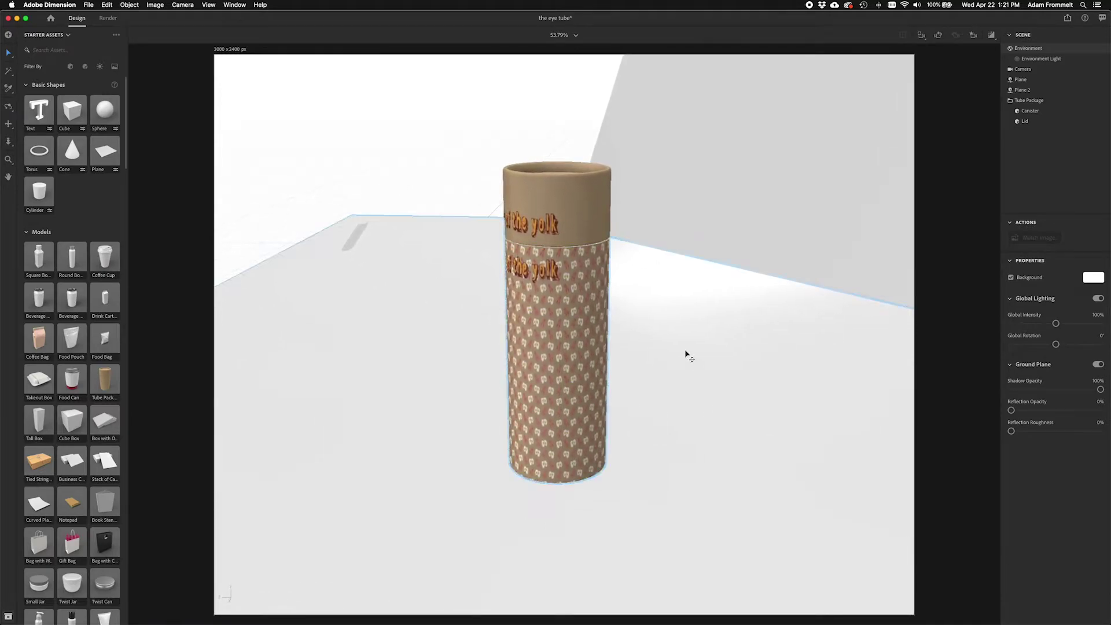
{"action": "middle_click_drag", "start_coordinate": [649, 322], "coordinate": [801, 446]}
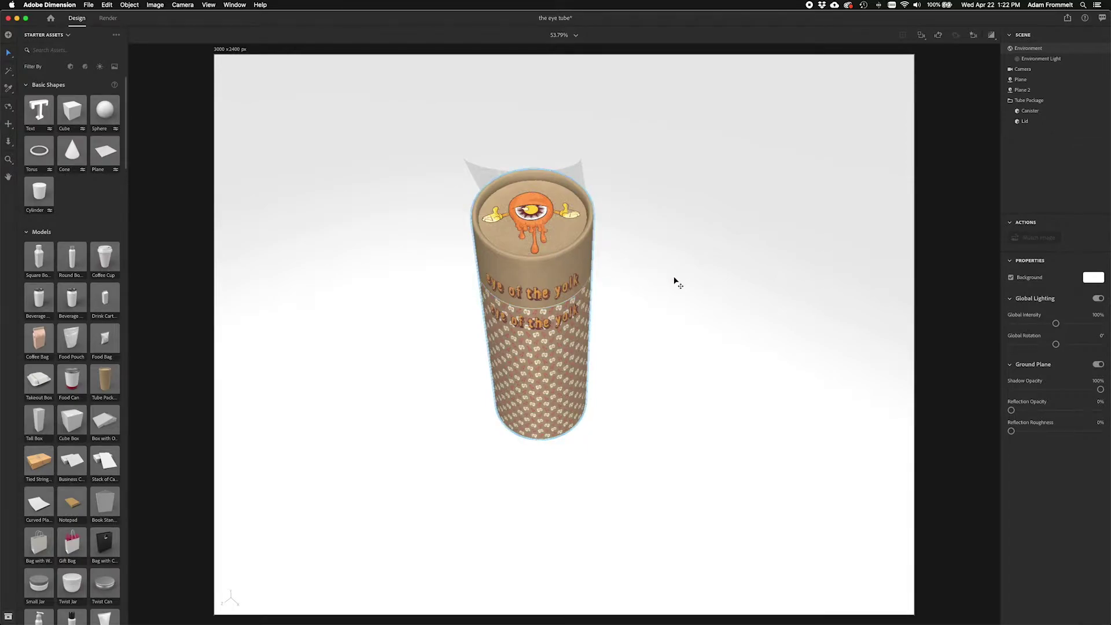
{"action": "middle_click_drag", "start_coordinate": [674, 278], "coordinate": [669, 186]}
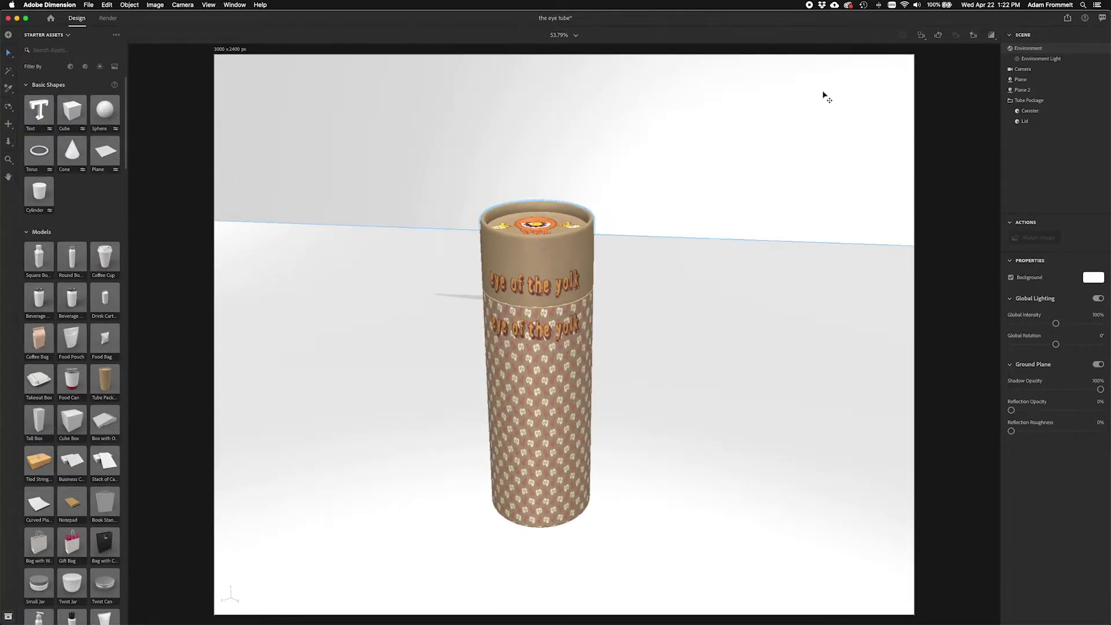
Step: Start from the home camera view, then orbit and zoom to look down on the tube's top
{"action": "left_click", "coordinate": [975, 36]}
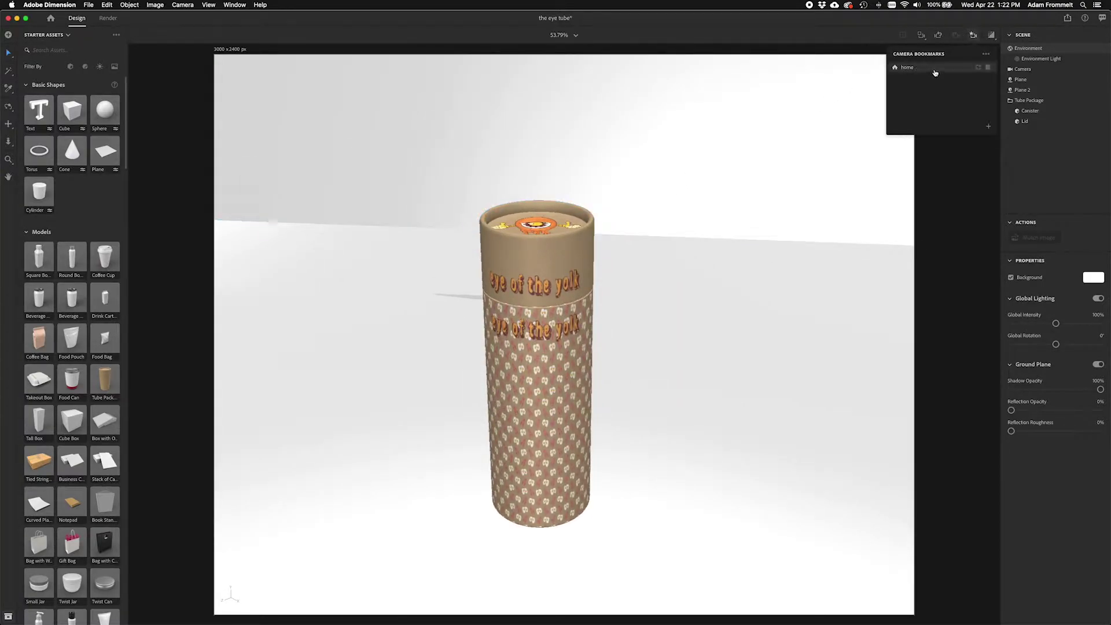
{"action": "left_click", "coordinate": [932, 70]}
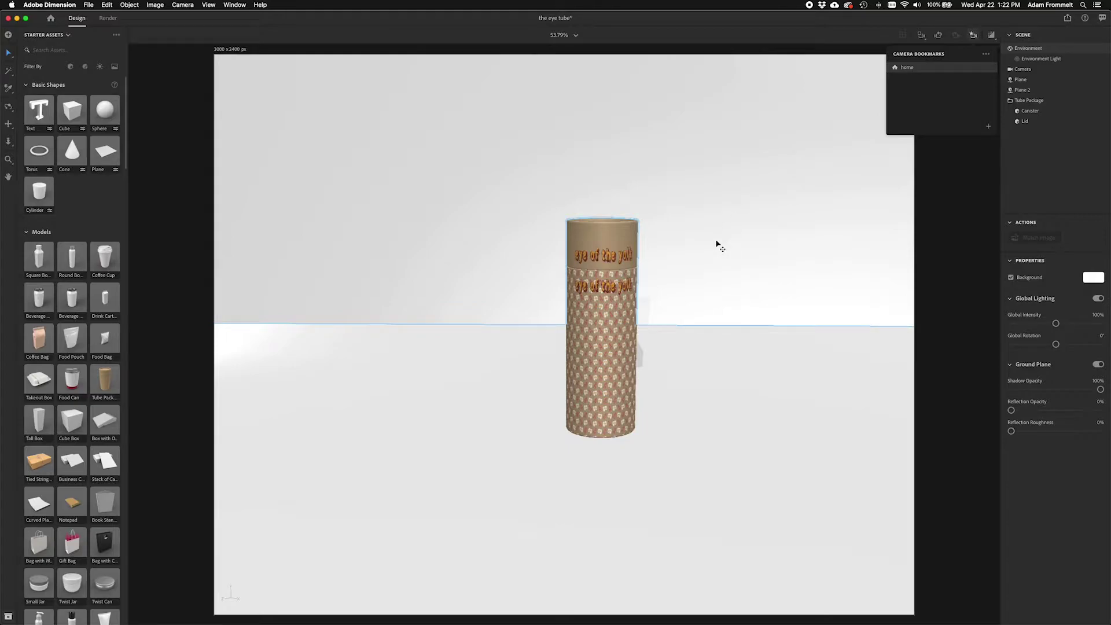
{"action": "middle_click_drag", "start_coordinate": [718, 244], "coordinate": [718, 321]}
{"action": "left_click", "coordinate": [718, 322]}
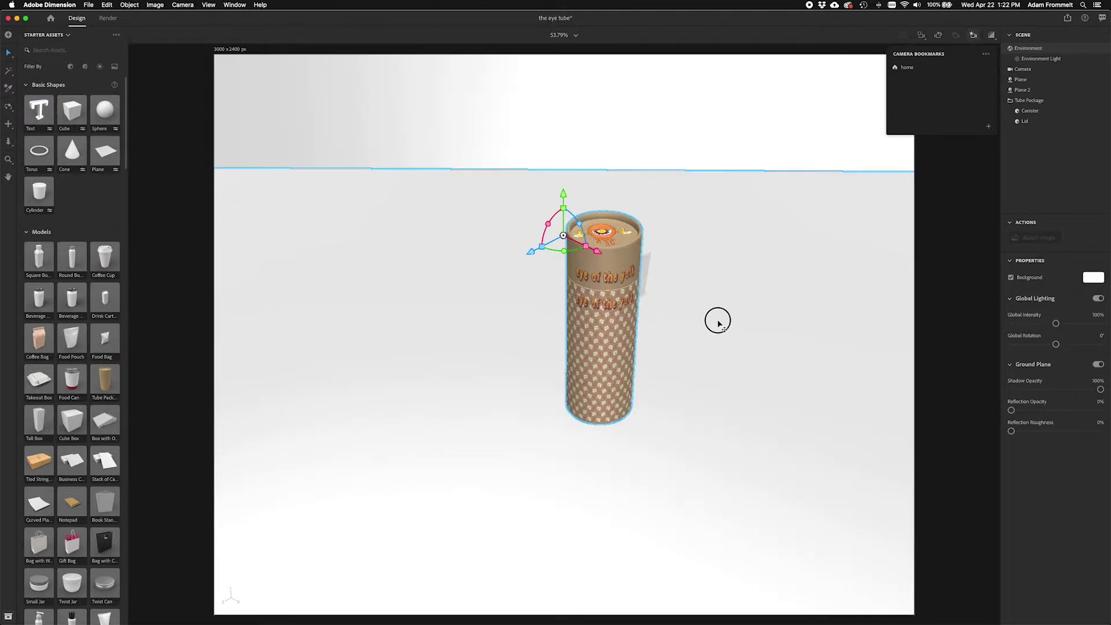
{"action": "mouse_move", "coordinate": [718, 320]}
{"action": "middle_mouse_down"}
{"action": "mouse_move", "coordinate": [714, 308]}
{"action": "mouse_move", "coordinate": [731, 305]}
{"action": "mouse_move", "coordinate": [714, 322]}
{"action": "middle_mouse_up"}
{"action": "scroll", "coordinate": [714, 323], "scroll_direction": "up", "scroll_amount": 3}
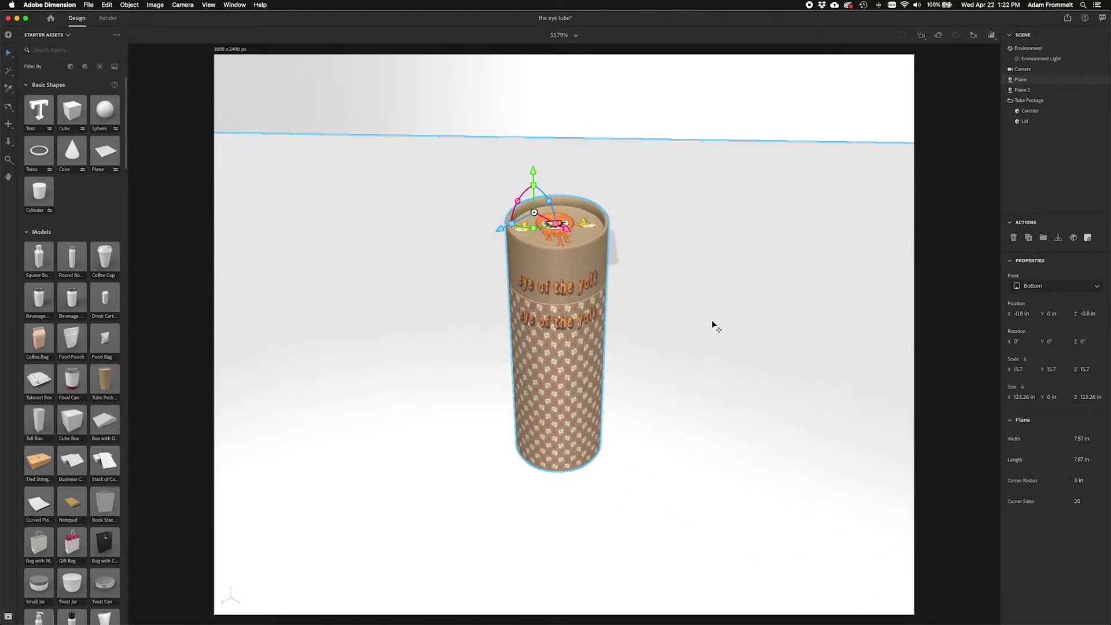
{"action": "left_click_drag", "start_coordinate": [715, 325], "coordinate": [717, 323]}
{"action": "scroll", "coordinate": [717, 325], "scroll_direction": "up", "scroll_amount": 3}
{"action": "middle_click_drag", "start_coordinate": [718, 325], "coordinate": [719, 309]}
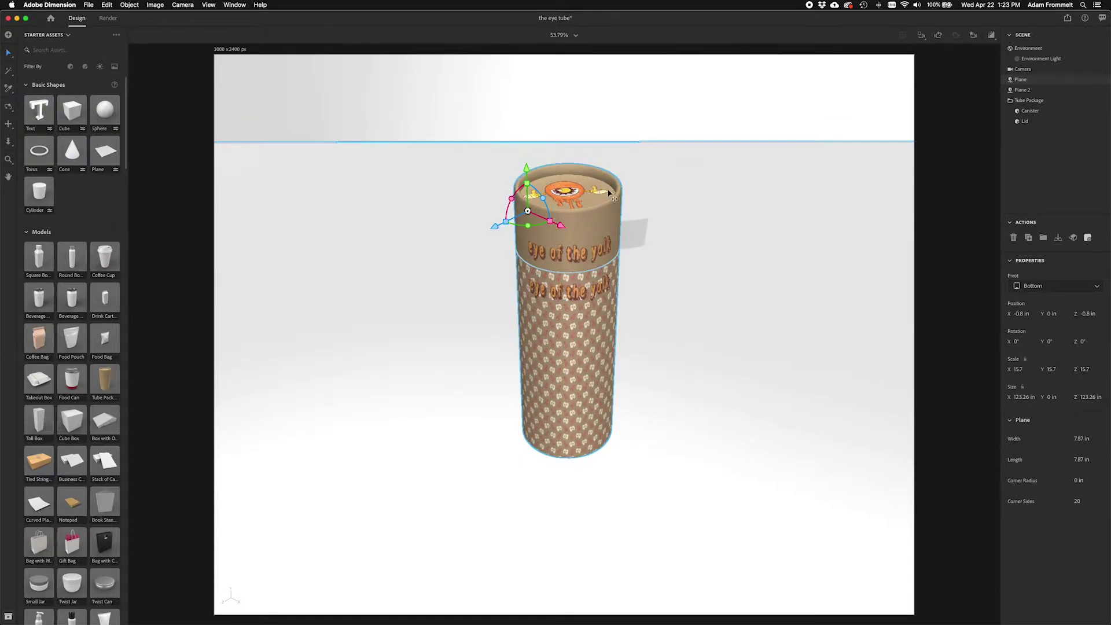
Step: Save the current view as a new camera bookmark named 'home base'
{"action": "left_click", "coordinate": [973, 35]}
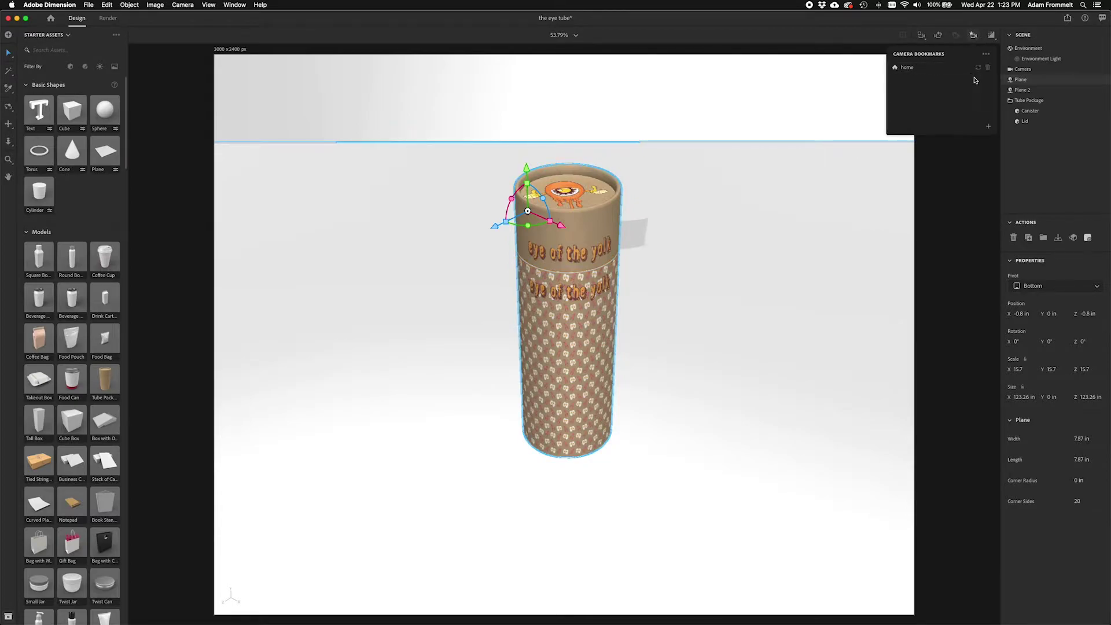
{"action": "left_click", "coordinate": [990, 127]}
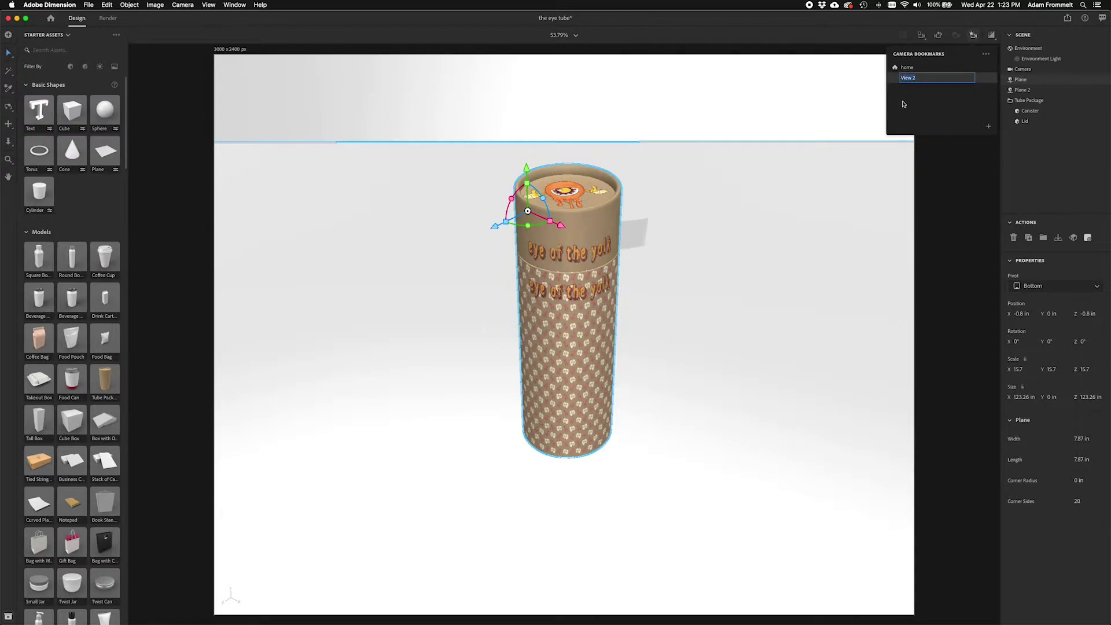
{"action": "type", "text": "home base"}
{"action": "key", "text": "Return"}
Step: Delete the old home bookmark, jump to home base, and frame the selected plane
{"action": "left_click", "coordinate": [955, 68]}
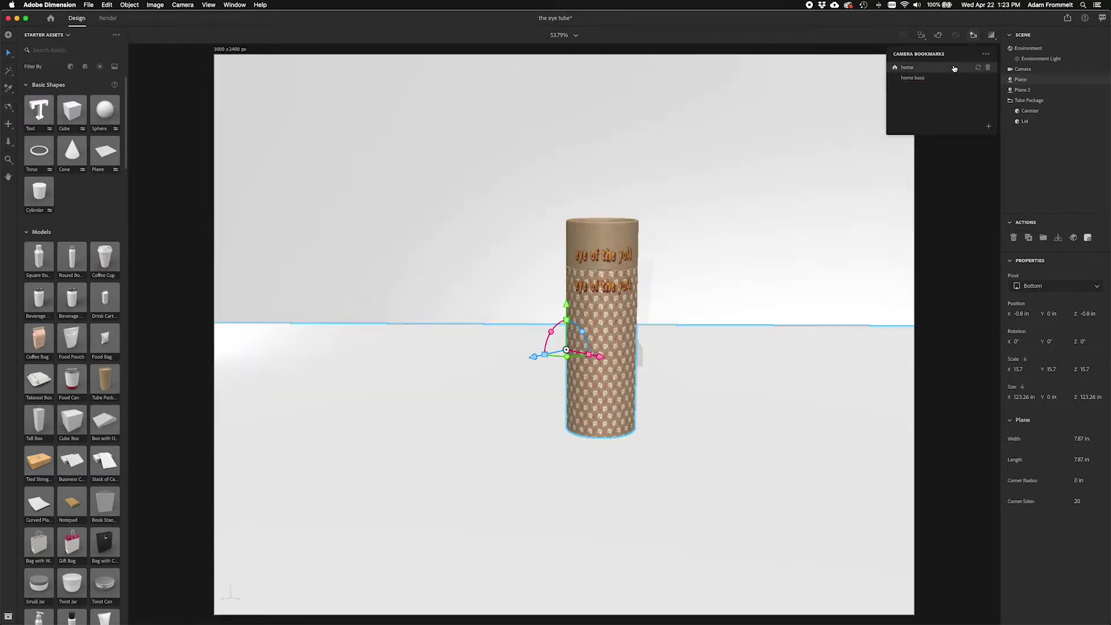
{"action": "left_click", "coordinate": [989, 68]}
{"action": "left_click", "coordinate": [942, 69]}
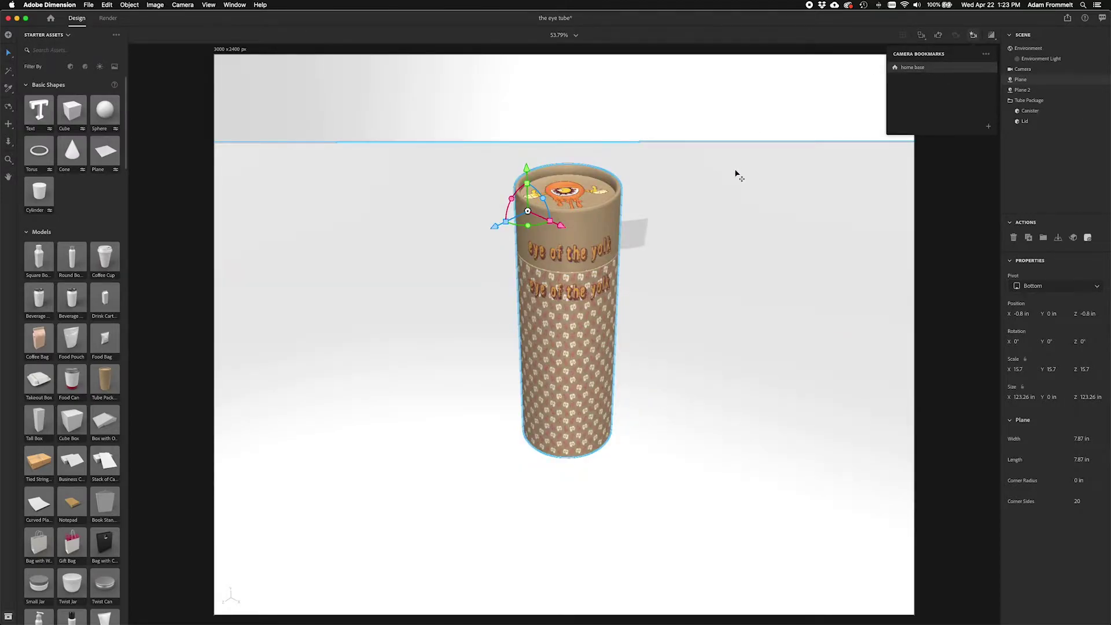
{"action": "key", "text": "f"}
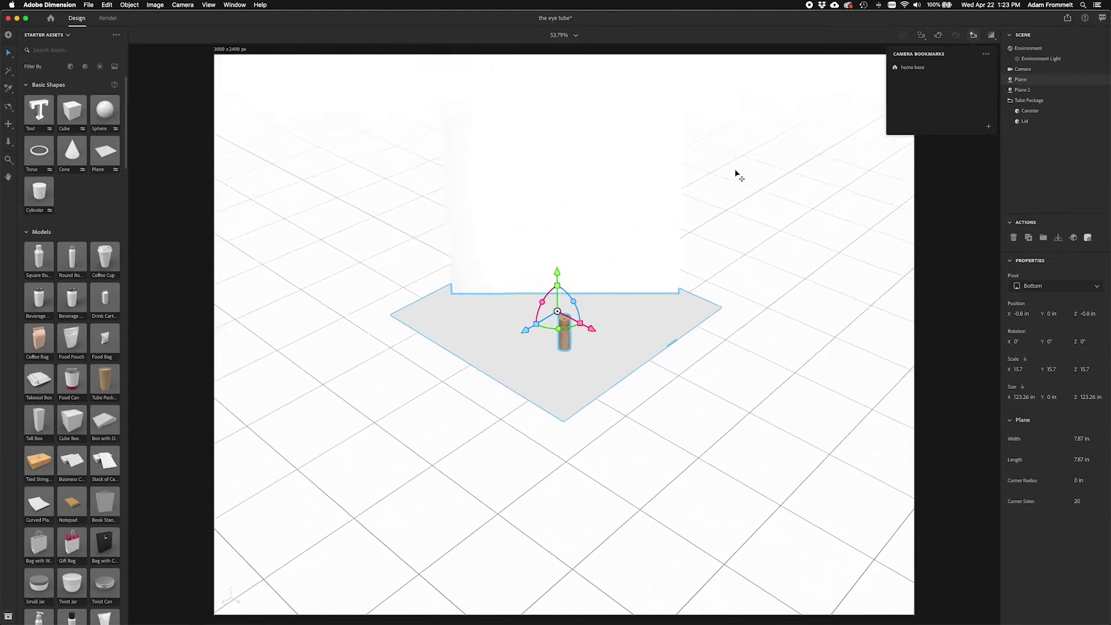
Step: Select the upright Plane 2 and apply the Cracked Concrete material from Starter Assets materials
{"action": "left_click", "coordinate": [630, 191]}
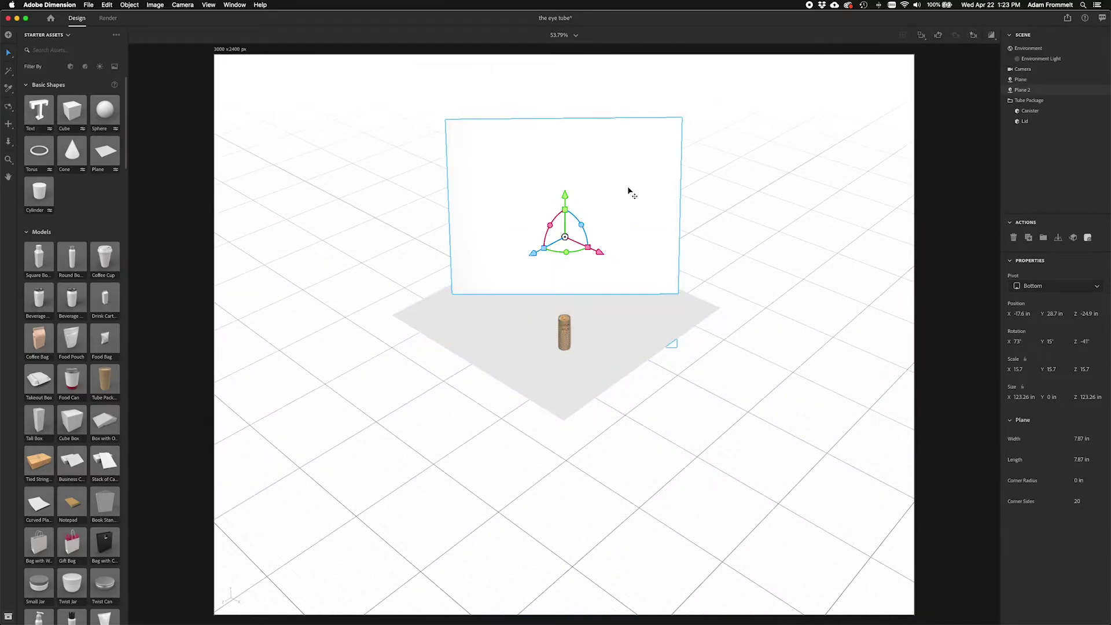
{"action": "left_click", "coordinate": [85, 67]}
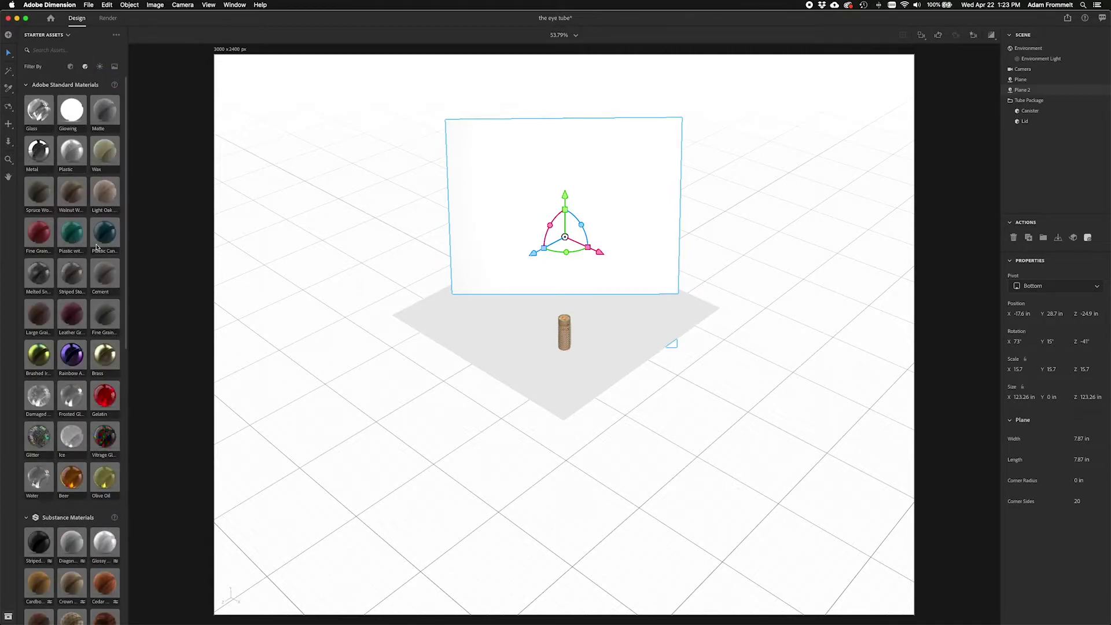
{"action": "scroll", "coordinate": [96, 248], "scroll_direction": "down", "scroll_amount": 3}
{"action": "scroll", "coordinate": [96, 248], "scroll_direction": "up", "scroll_amount": 3}
{"action": "scroll", "coordinate": [96, 248], "scroll_direction": "down", "scroll_amount": 15}
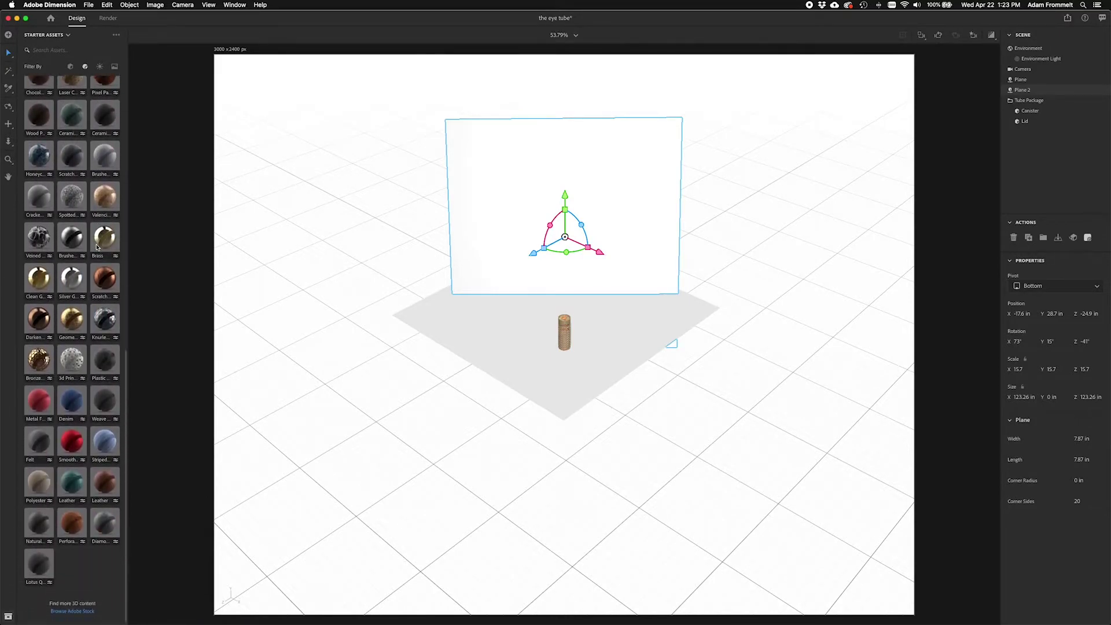
{"action": "scroll", "coordinate": [96, 248], "scroll_direction": "down", "scroll_amount": 1}
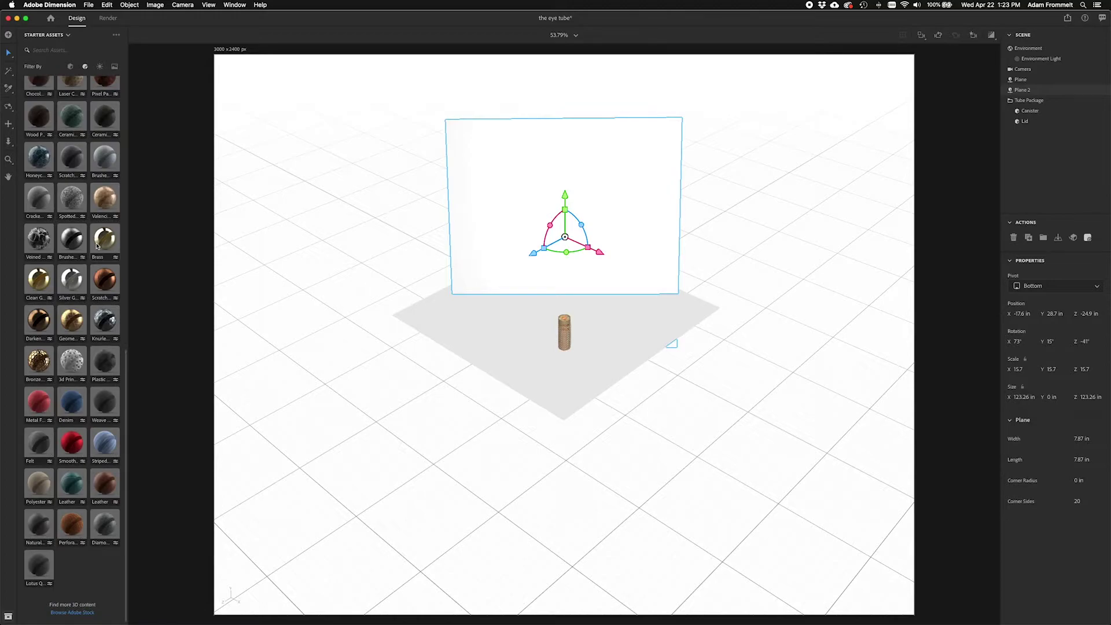
{"action": "scroll", "coordinate": [96, 246], "scroll_direction": "up", "scroll_amount": 2}
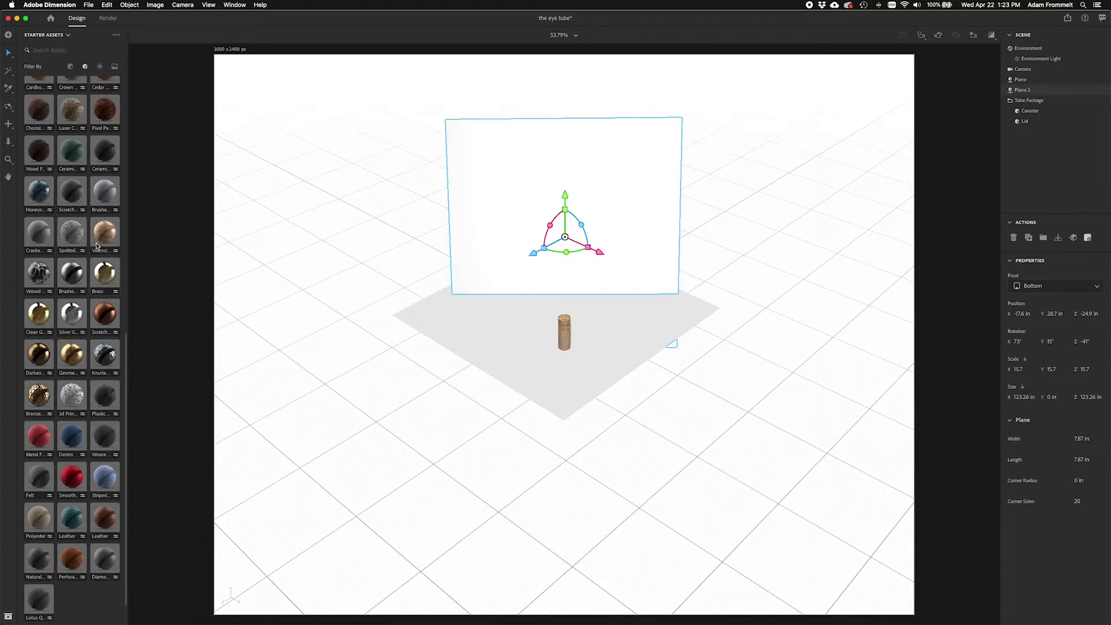
{"action": "left_click", "coordinate": [40, 229]}
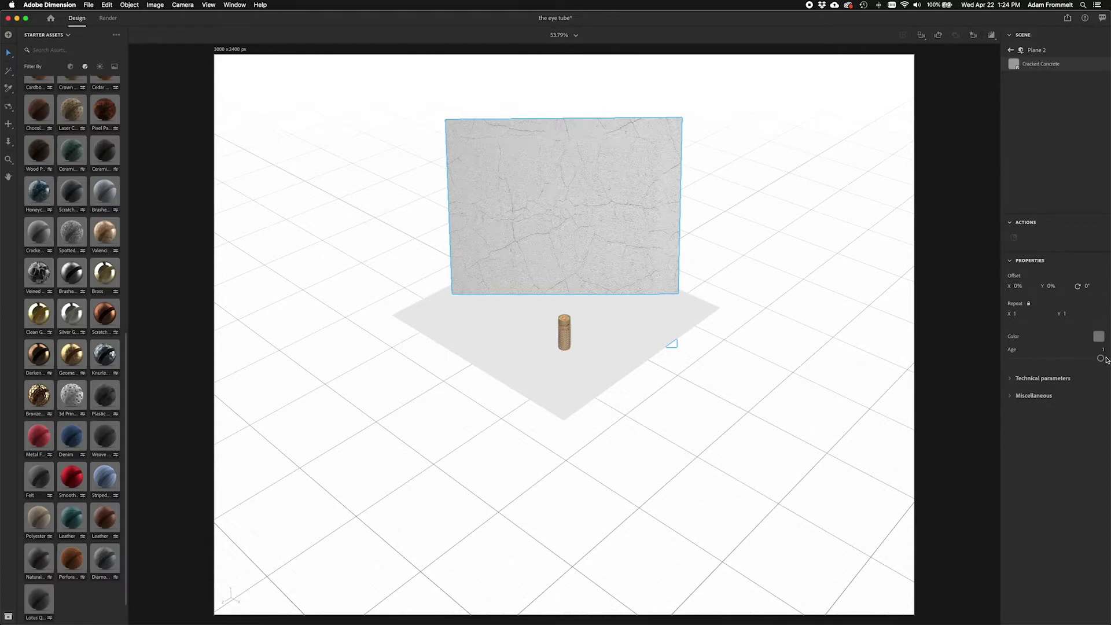
Step: Drop the Cracked Concrete Age to 0, then raise it to 0.15 for faint cracks
{"action": "left_click_drag", "start_coordinate": [1101, 359], "coordinate": [996, 361]}
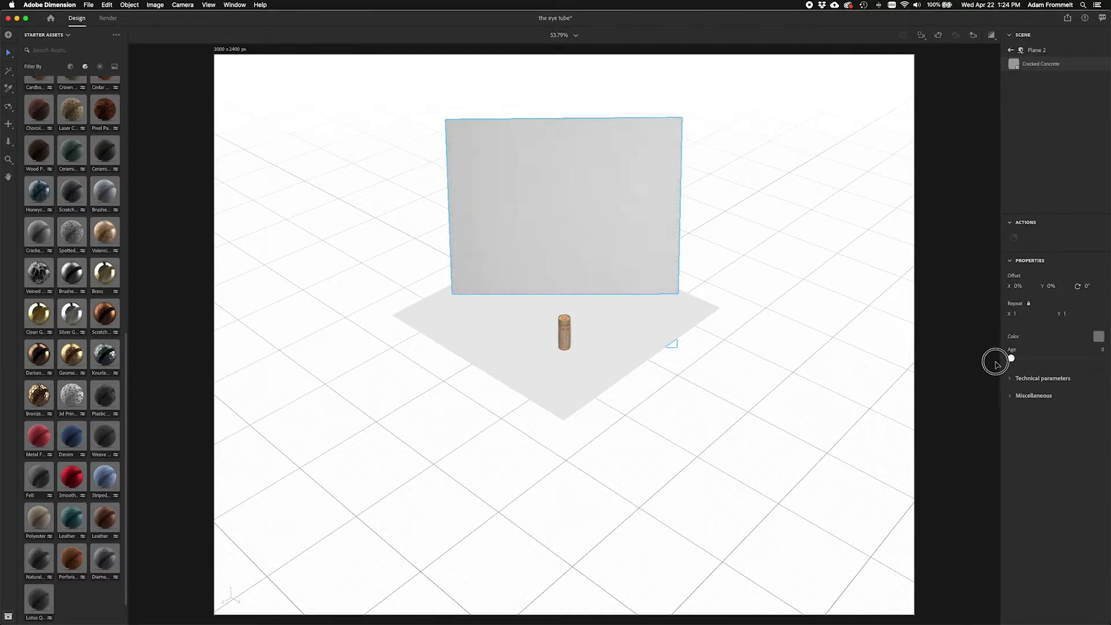
{"action": "scroll", "coordinate": [652, 213], "scroll_direction": "up", "scroll_amount": 5}
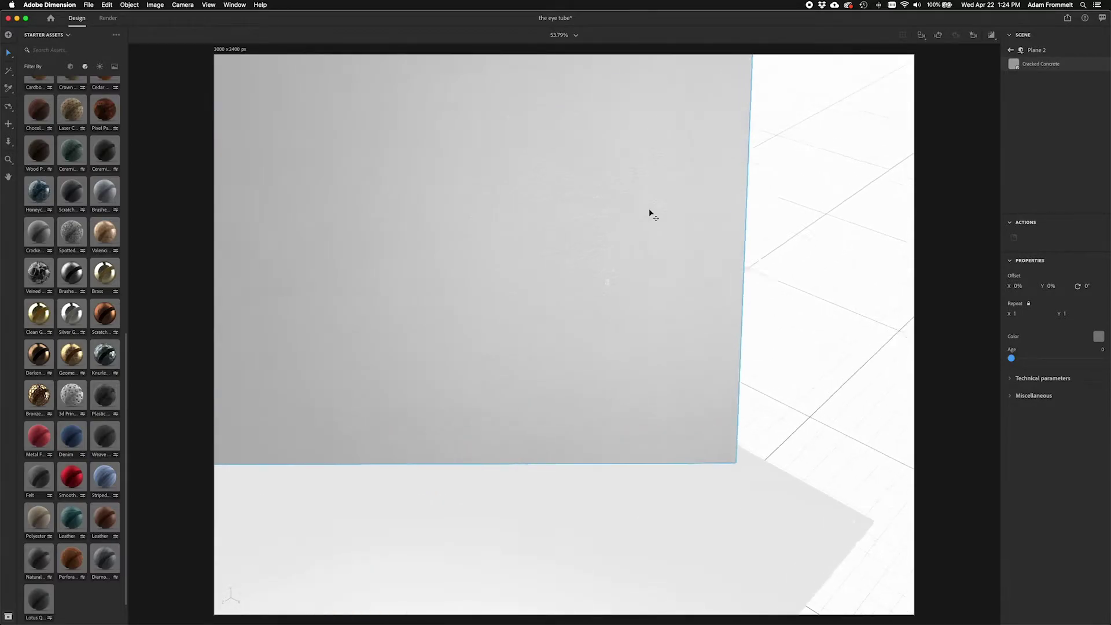
{"action": "scroll", "coordinate": [652, 213], "scroll_direction": "up", "scroll_amount": 1}
{"action": "scroll", "coordinate": [707, 225], "scroll_direction": "down", "scroll_amount": 1}
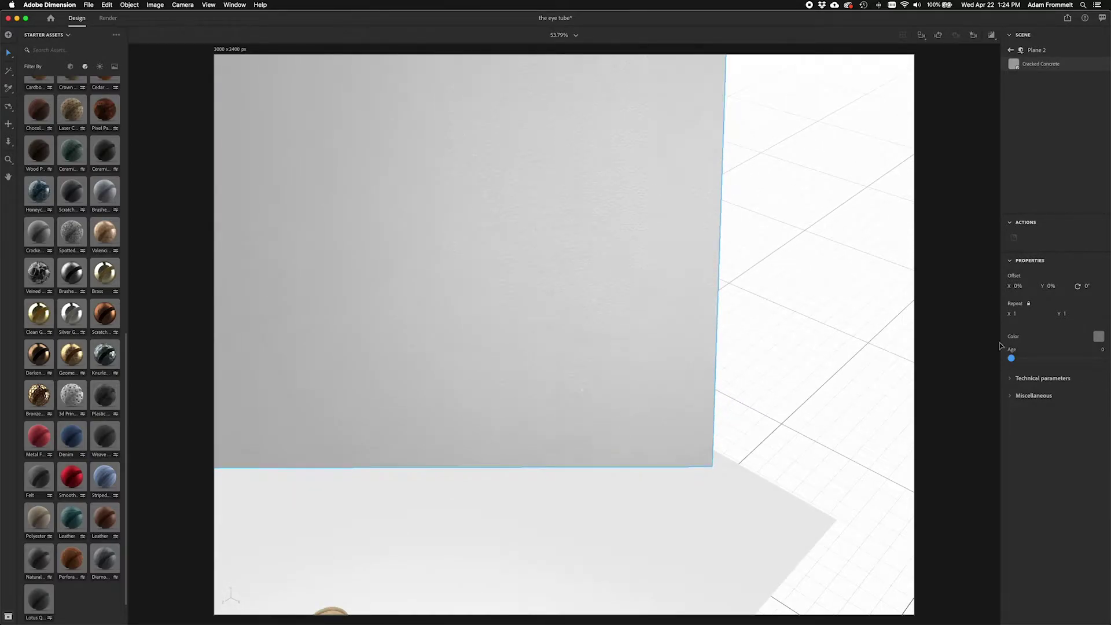
{"action": "left_click_drag", "start_coordinate": [1013, 360], "coordinate": [1024, 359]}
{"action": "left_click", "coordinate": [1011, 379]}
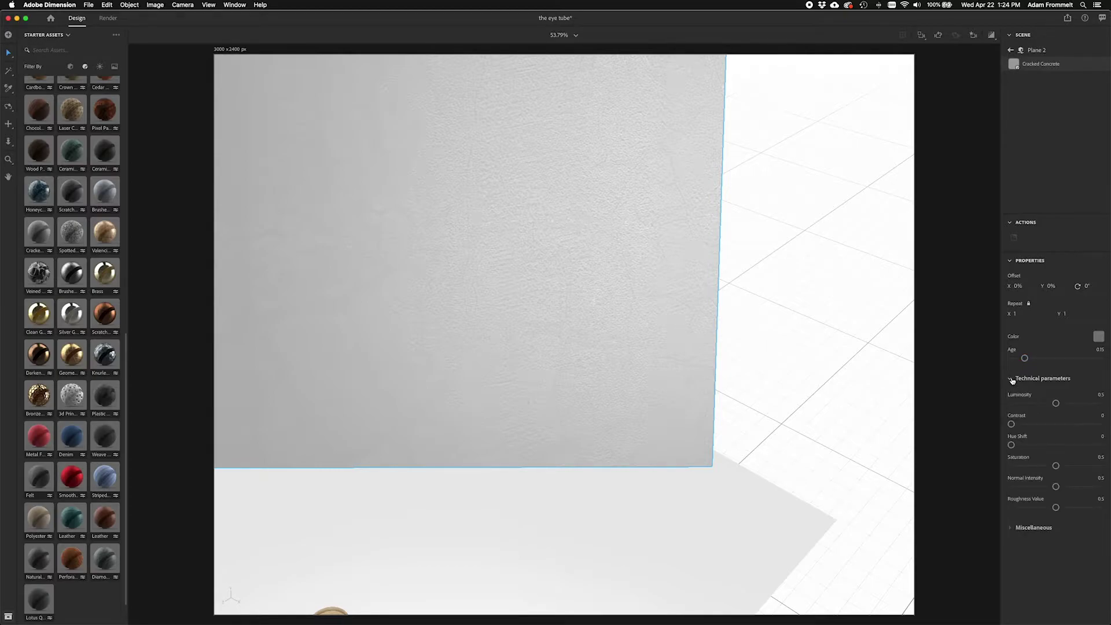
{"action": "left_click", "coordinate": [1012, 380]}
{"action": "left_click", "coordinate": [1012, 396]}
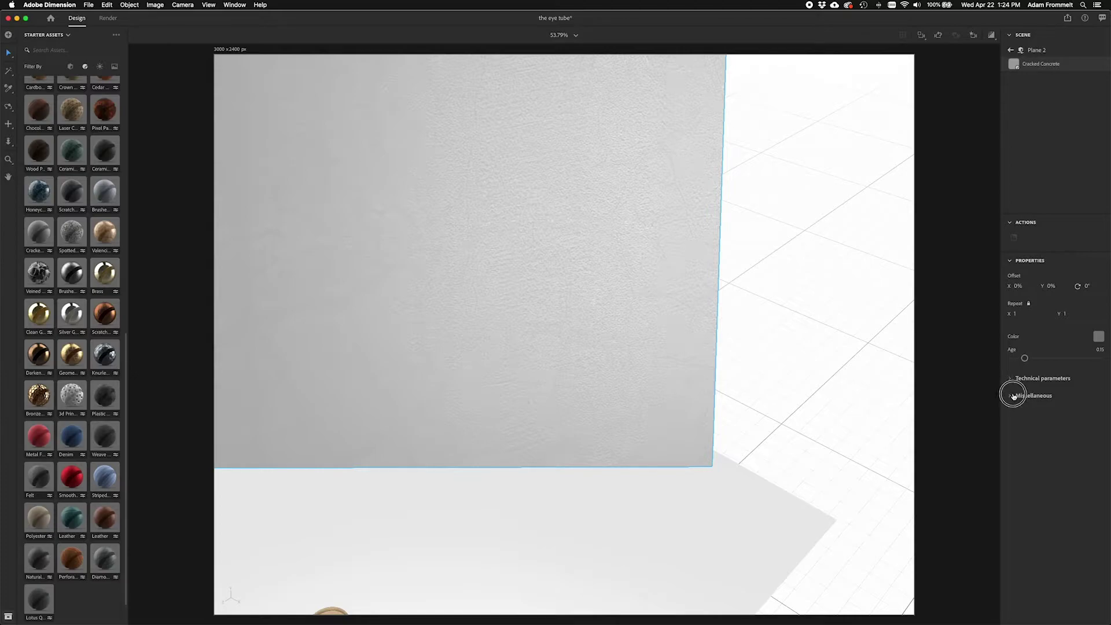
{"action": "left_click", "coordinate": [1011, 397]}
Step: Set the concrete backdrop's color to dark blue-grey, RGB 22, 27, 31
{"action": "left_click", "coordinate": [1099, 336]}
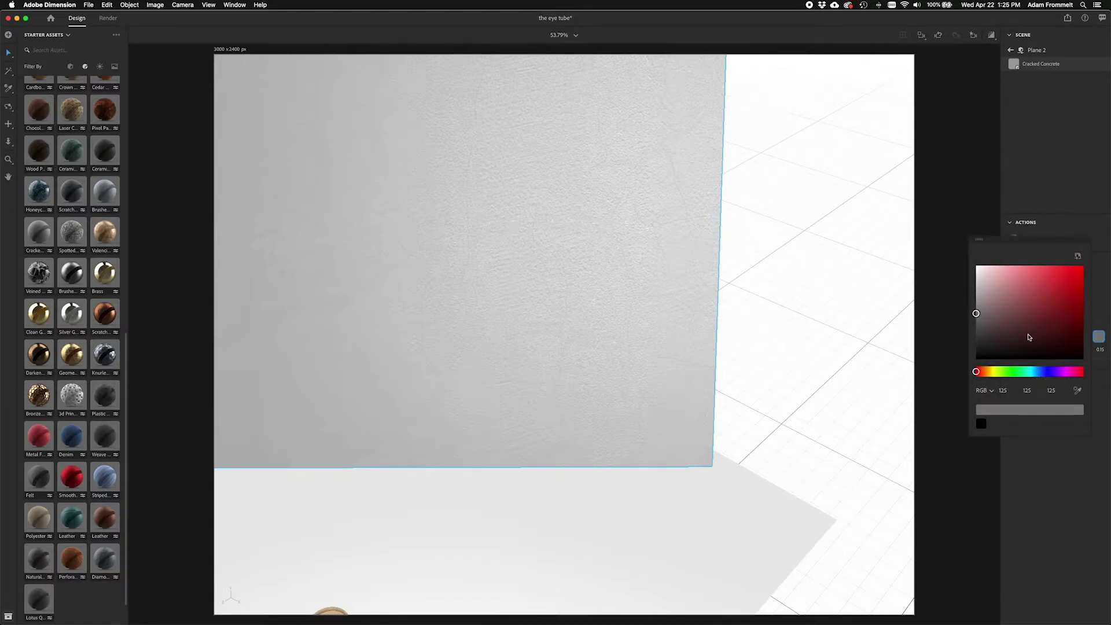
{"action": "left_click_drag", "start_coordinate": [980, 373], "coordinate": [1036, 372]}
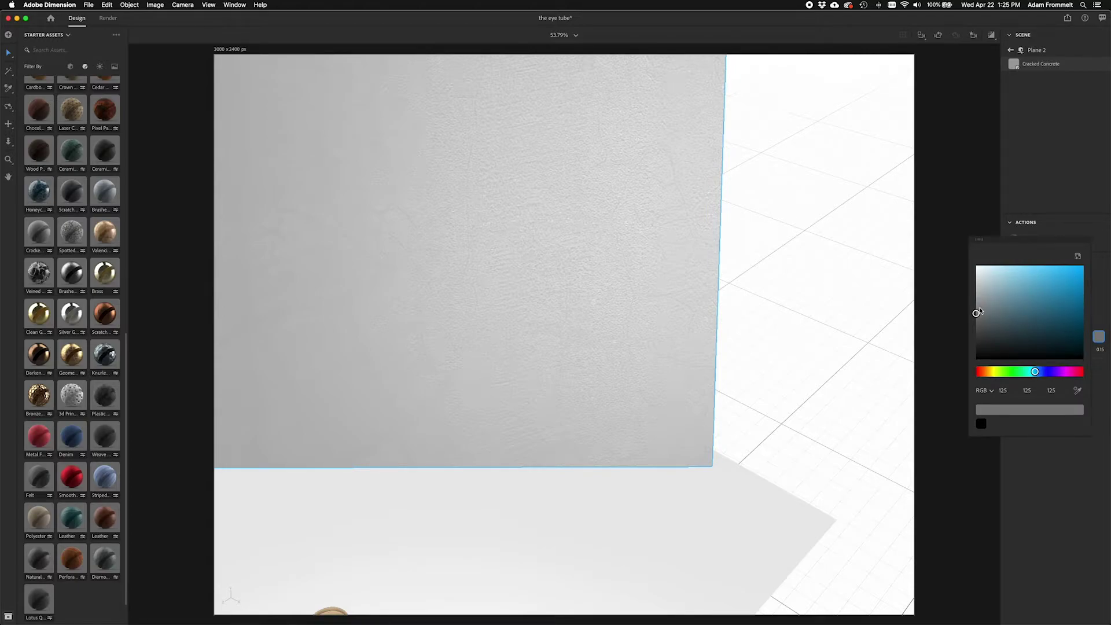
{"action": "mouse_move", "coordinate": [978, 312]}
{"action": "left_mouse_down"}
{"action": "mouse_move", "coordinate": [1011, 359]}
{"action": "mouse_move", "coordinate": [1007, 348]}
{"action": "left_mouse_up"}
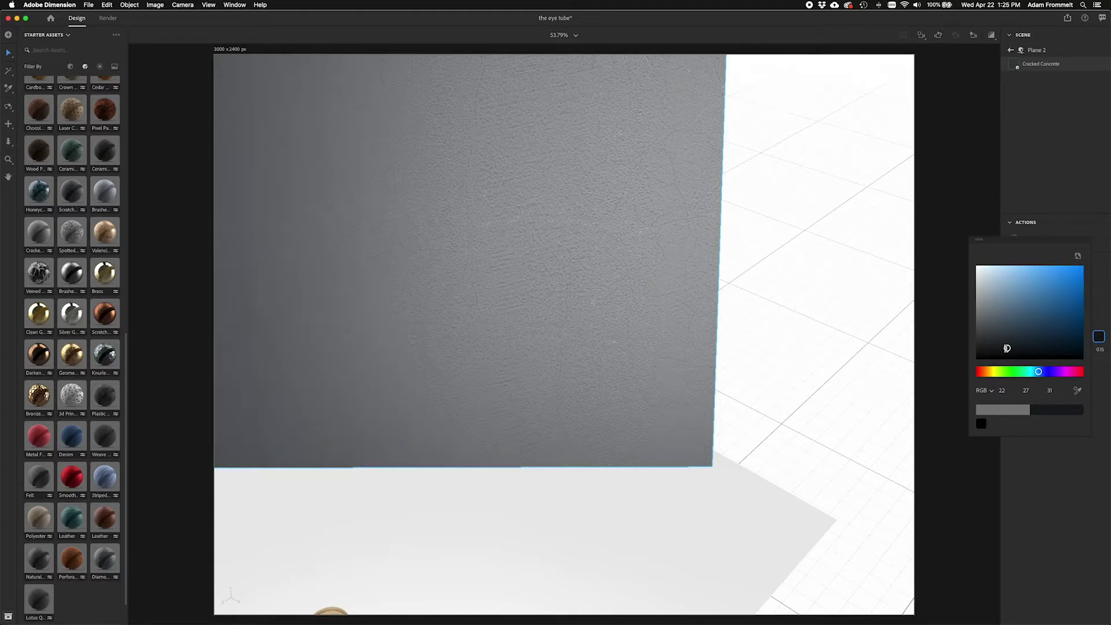
{"action": "left_click", "coordinate": [1101, 288]}
{"action": "scroll", "coordinate": [655, 325], "scroll_direction": "down", "scroll_amount": 5}
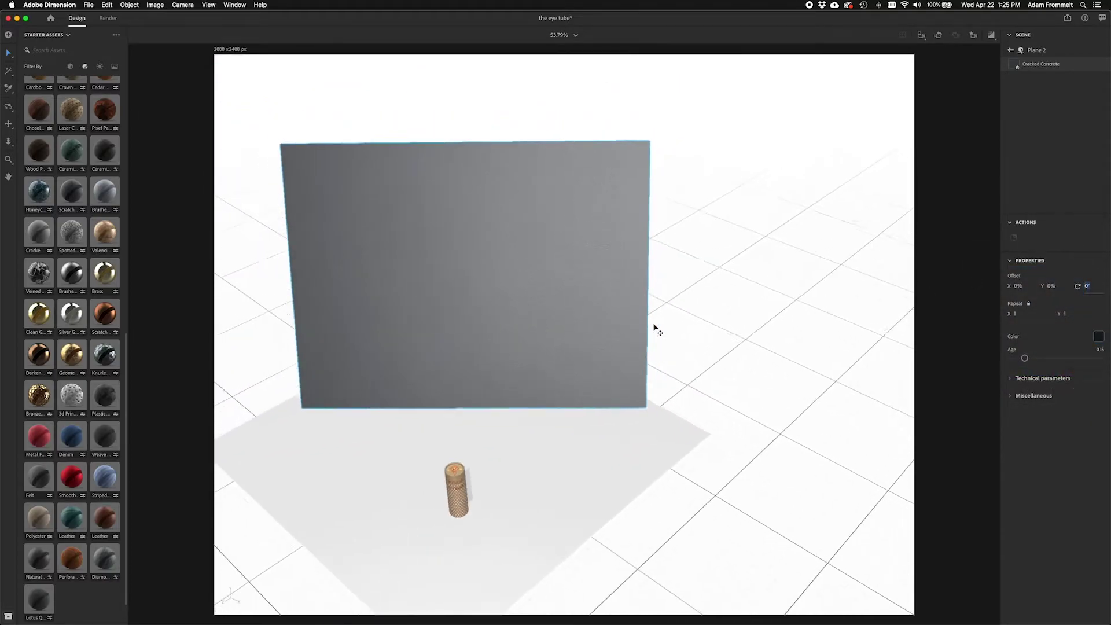
Step: Turn Render Preview on and off again, then select the floor plane
{"action": "scroll", "coordinate": [657, 319], "scroll_direction": "down", "scroll_amount": 2}
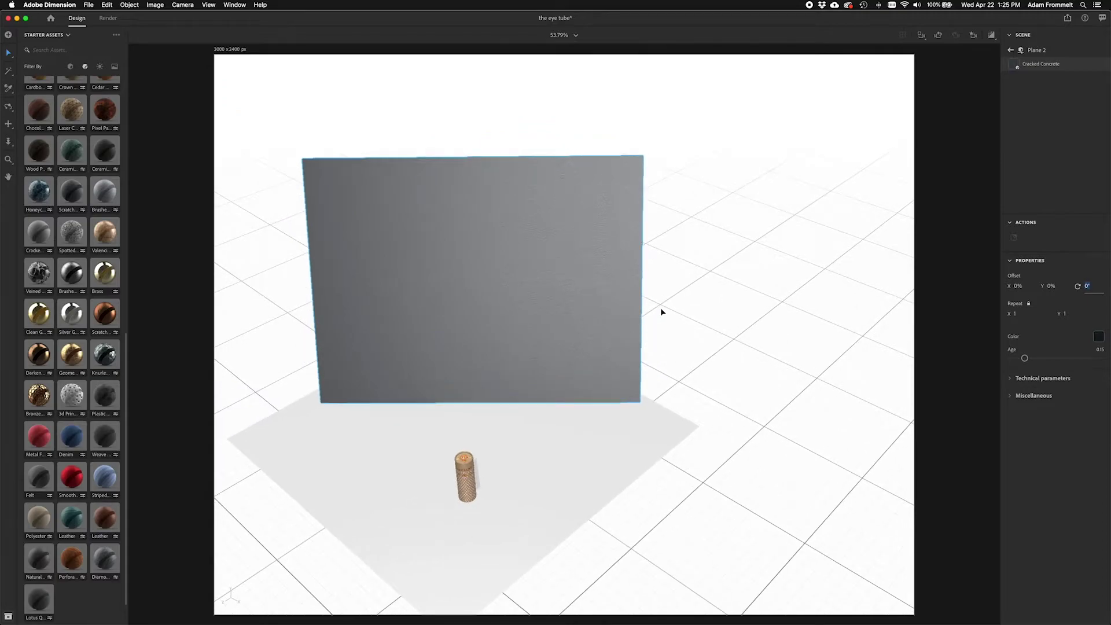
{"action": "left_click", "coordinate": [993, 36]}
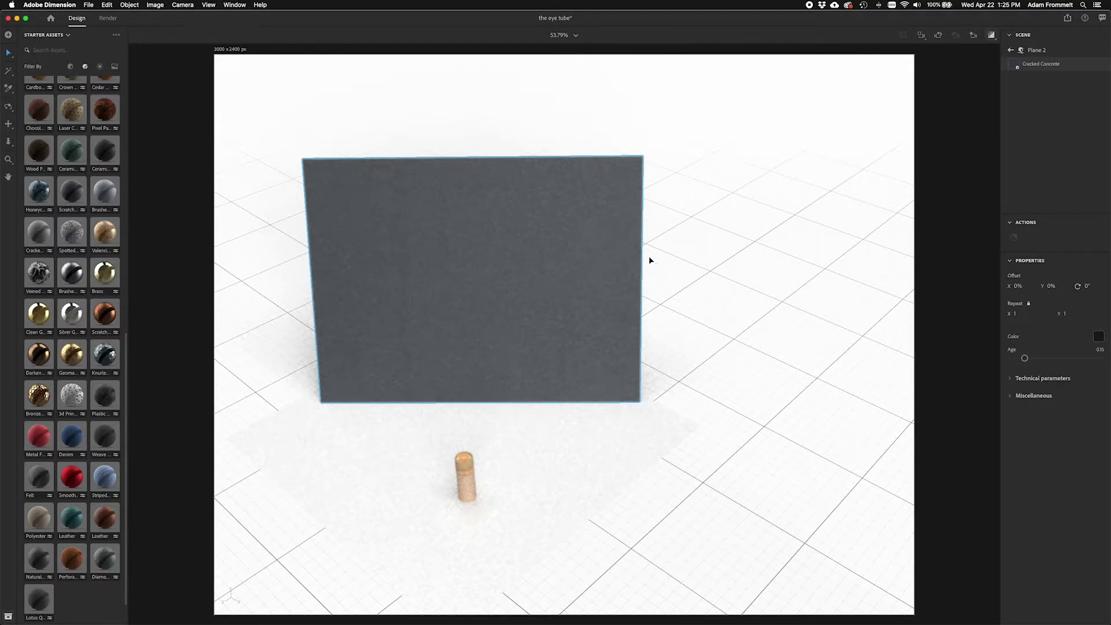
{"action": "left_click", "coordinate": [992, 35]}
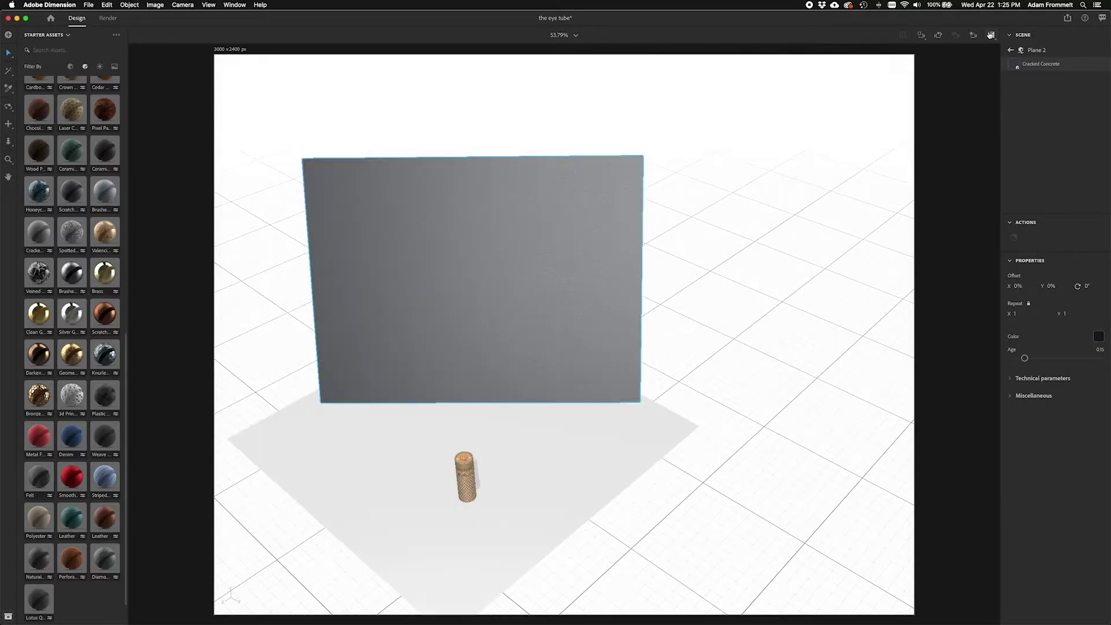
{"action": "left_click", "coordinate": [600, 496]}
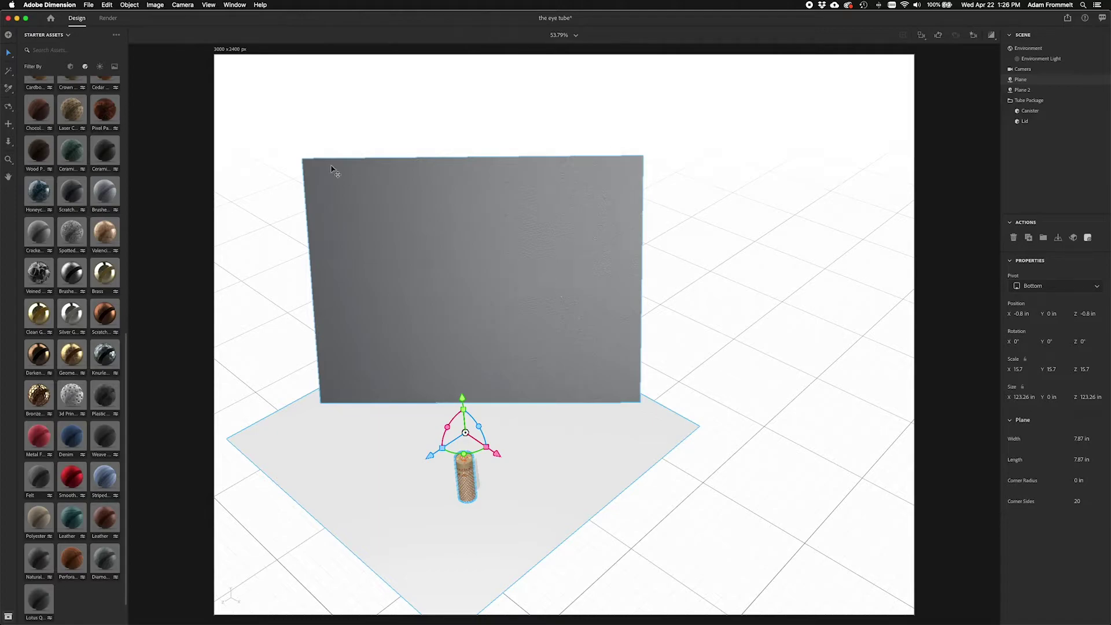
Step: Sample the back wall's dark concrete material onto the floor, then reselect the floor plane
{"action": "left_click", "coordinate": [8, 89]}
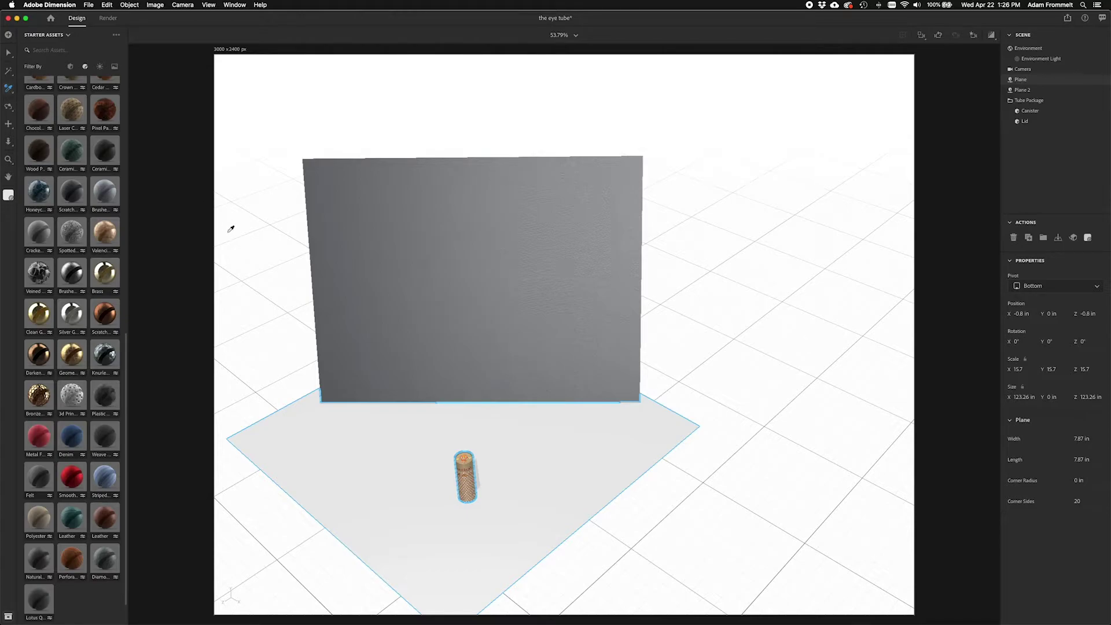
{"action": "left_click", "coordinate": [535, 317]}
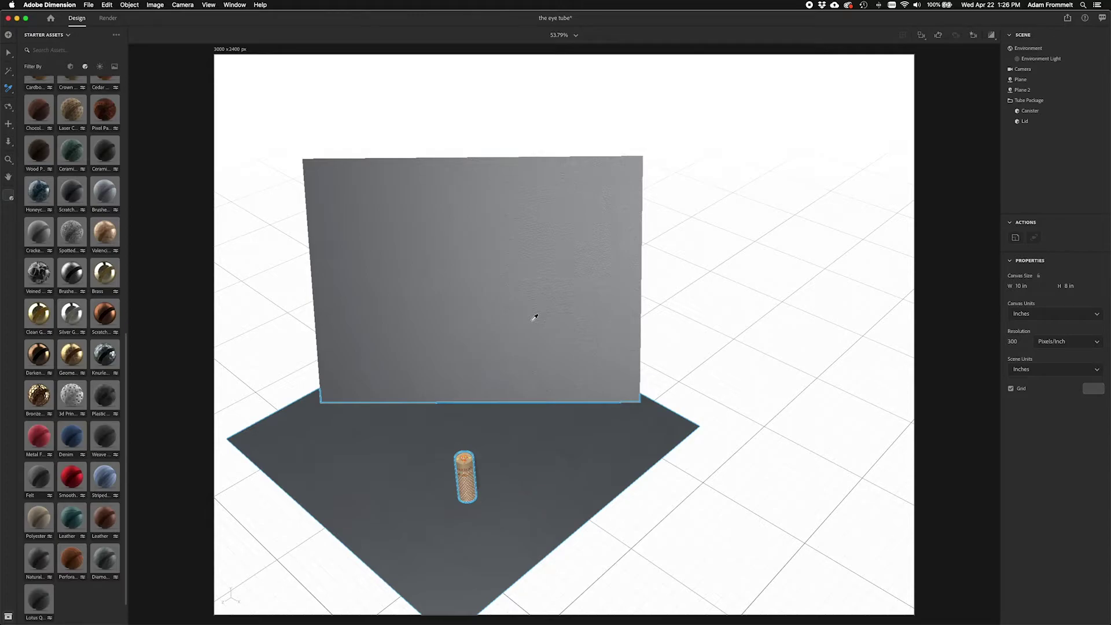
{"action": "key", "text": "v"}
{"action": "left_click", "coordinate": [556, 484]}
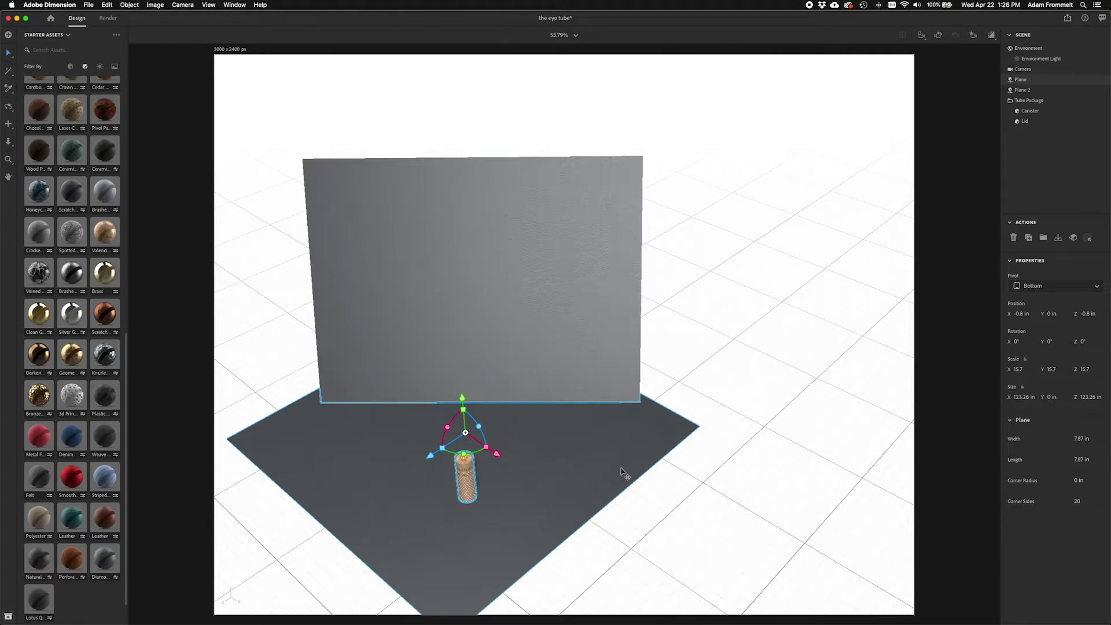
{"action": "left_click", "coordinate": [974, 37]}
Step: Jump to the home base view, check the floor's Cracked Concrete material, and begin renaming Plane
{"action": "left_click", "coordinate": [943, 70]}
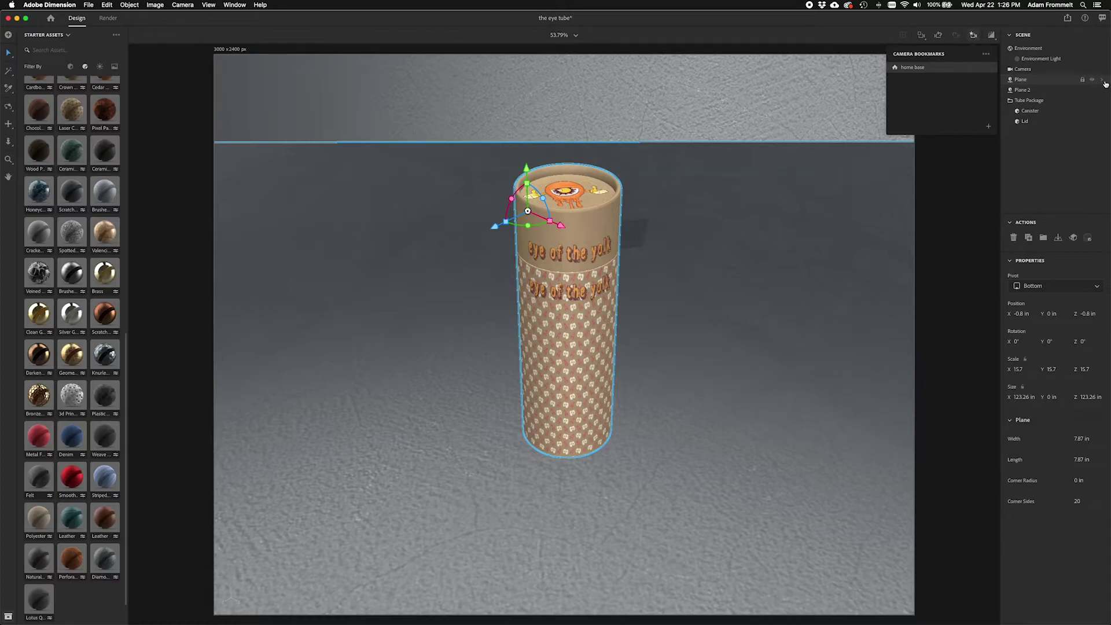
{"action": "left_click", "coordinate": [1103, 81]}
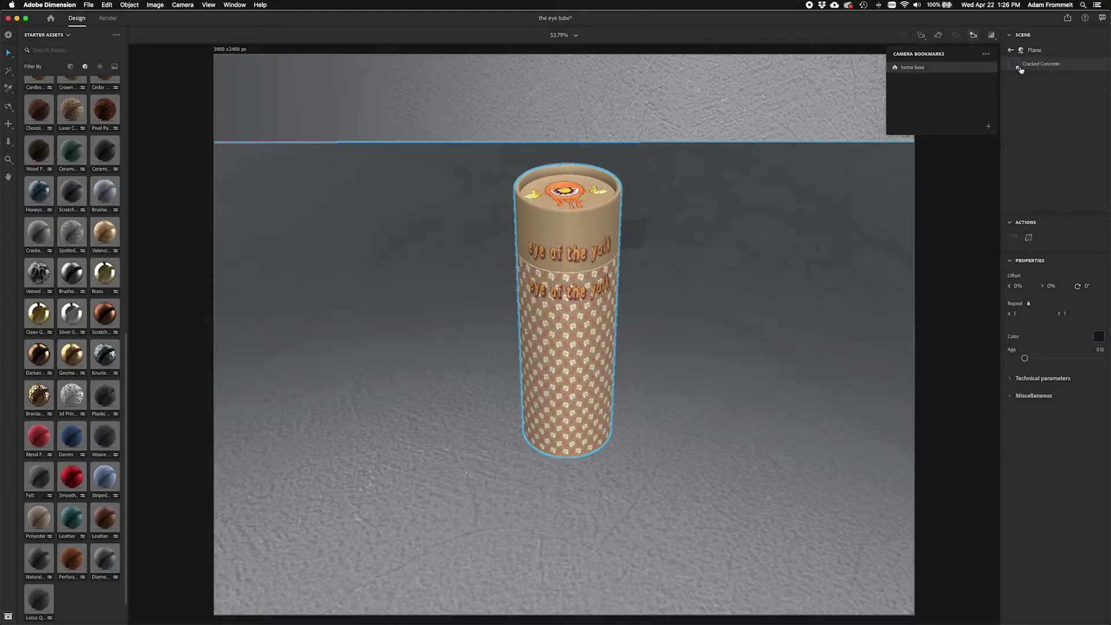
{"action": "left_click", "coordinate": [1011, 50]}
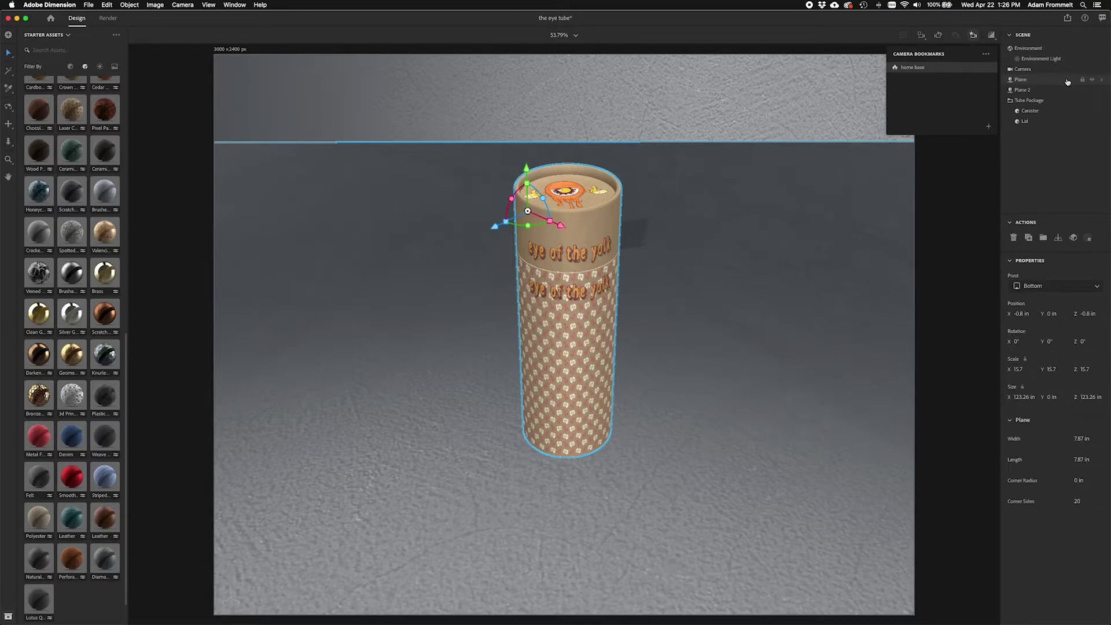
{"action": "double_click", "coordinate": [1020, 80]}
Step: Rename Plane to 'ground' and Plane 2 to 'back wall', then open ground's Cracked Concrete material
{"action": "type", "text": "egg"}
{"action": "key", "text": "Return"}
{"action": "double_click", "coordinate": [1023, 90]}
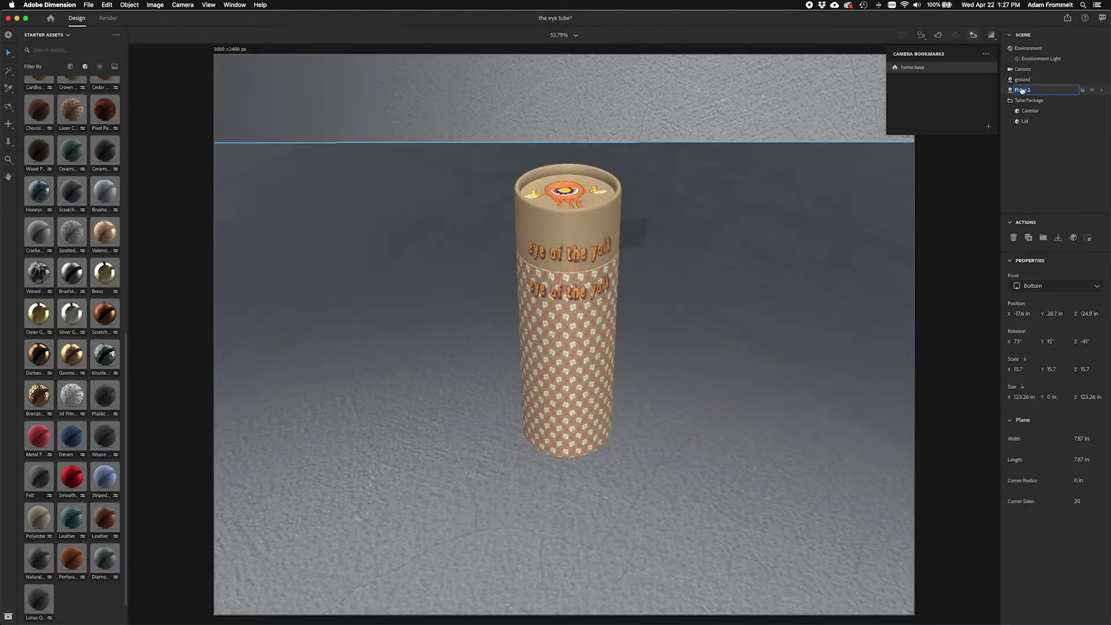
{"action": "type", "text": "back wall"}
{"action": "key", "text": "Return"}
{"action": "left_click", "coordinate": [1052, 81]}
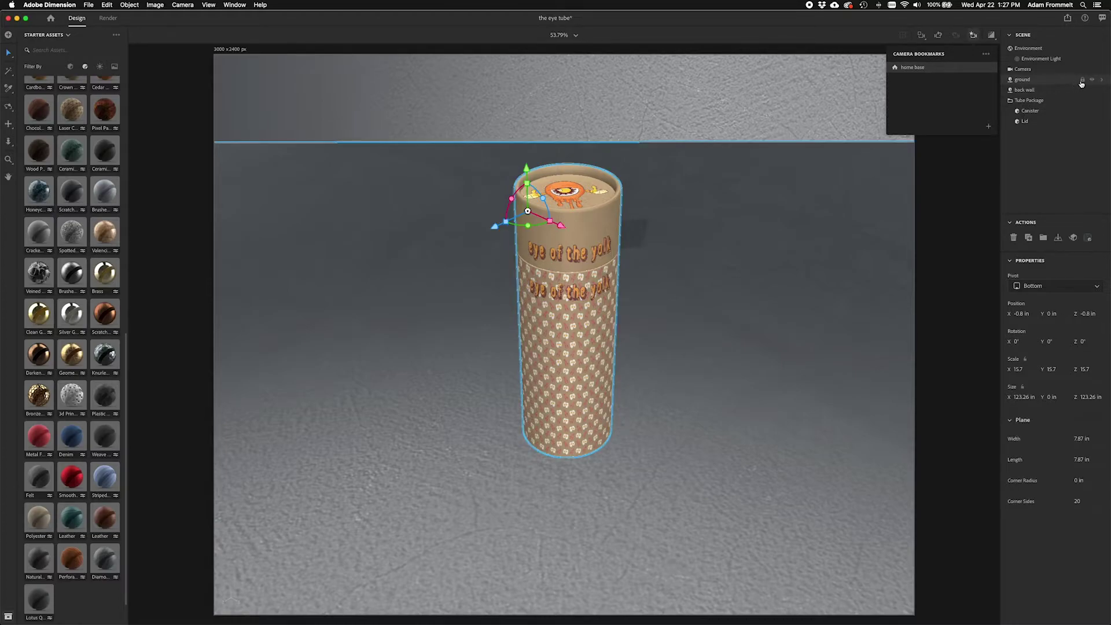
{"action": "left_click", "coordinate": [1104, 81]}
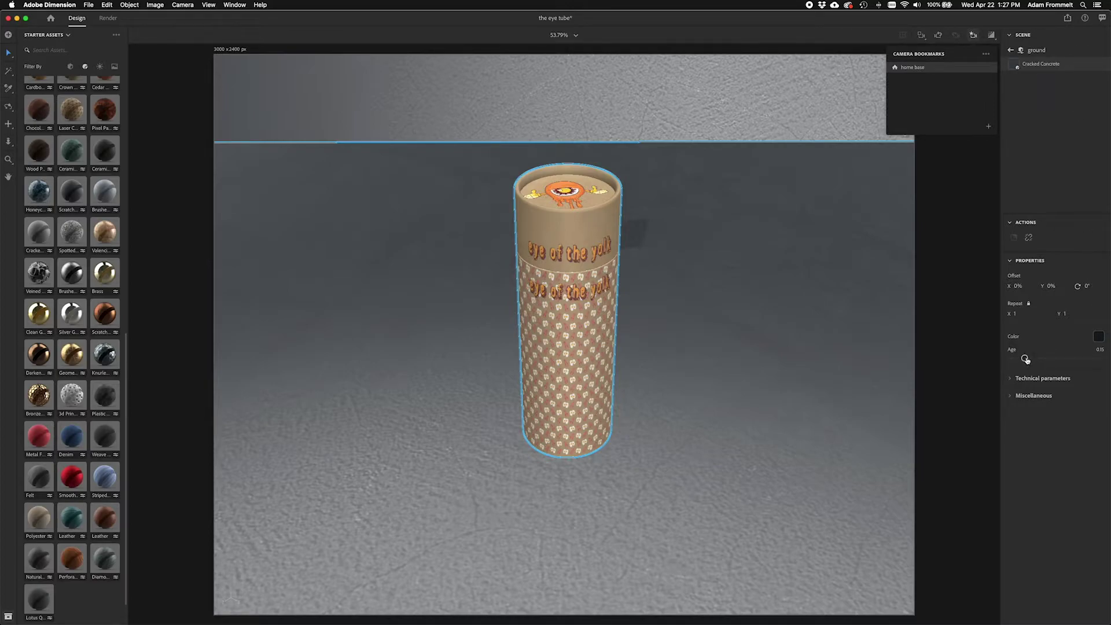
Step: Lower the Cracked Concrete's Age and darken its colour to near-black blue (RGB 4, 7, 10)
{"action": "mouse_move", "coordinate": [1026, 360]}
{"action": "left_mouse_down"}
{"action": "mouse_move", "coordinate": [1036, 359]}
{"action": "mouse_move", "coordinate": [1004, 357]}
{"action": "left_mouse_up"}
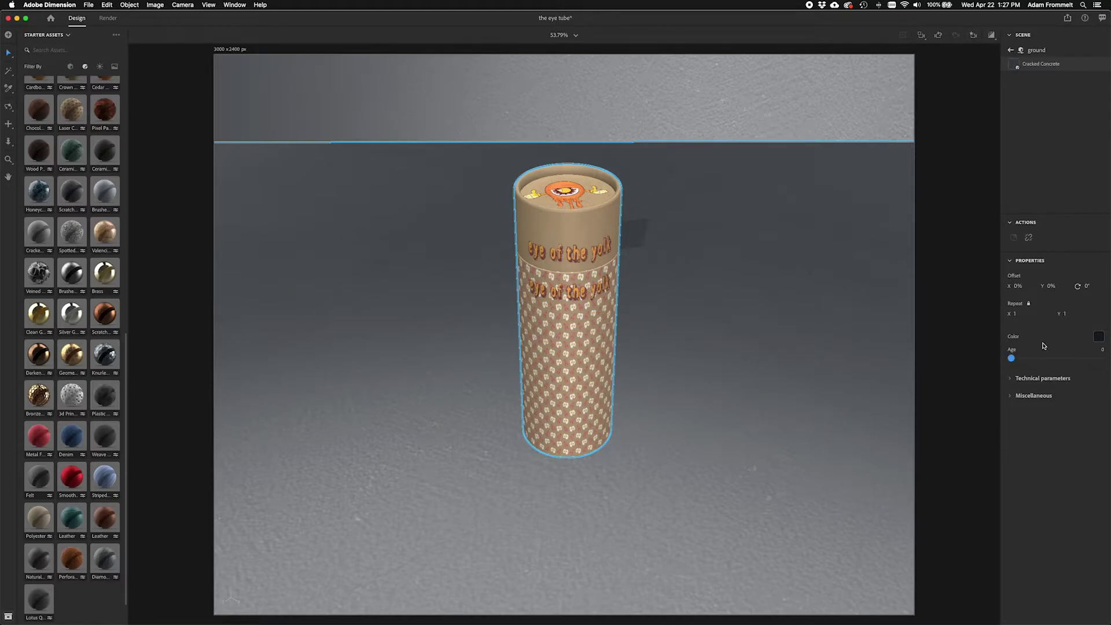
{"action": "left_click", "coordinate": [1099, 337]}
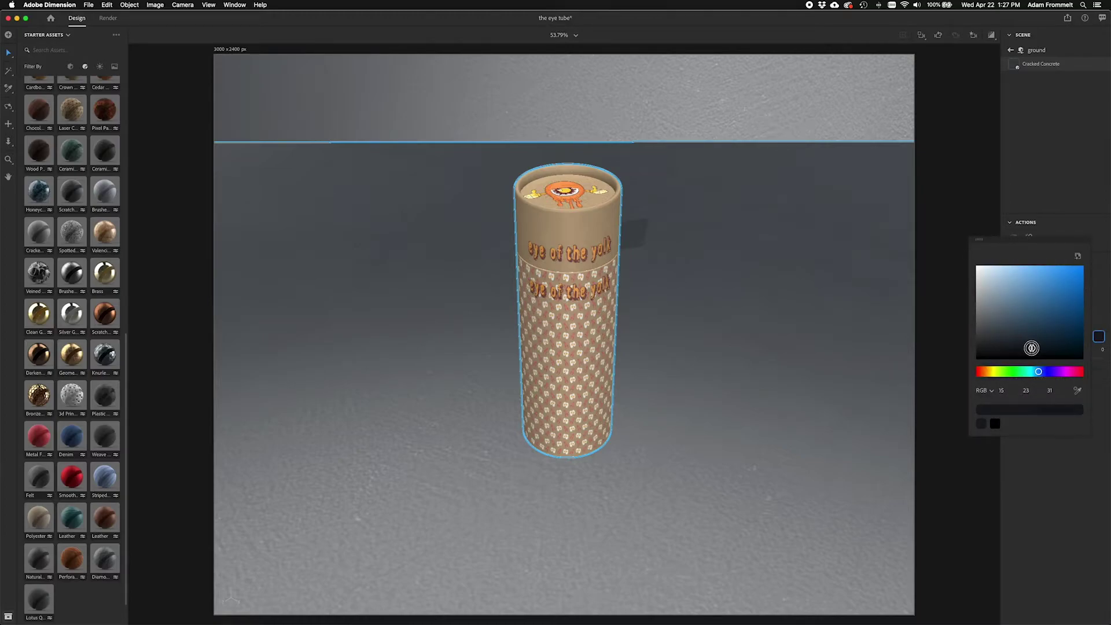
{"action": "left_click_drag", "start_coordinate": [1032, 348], "coordinate": [1041, 355]}
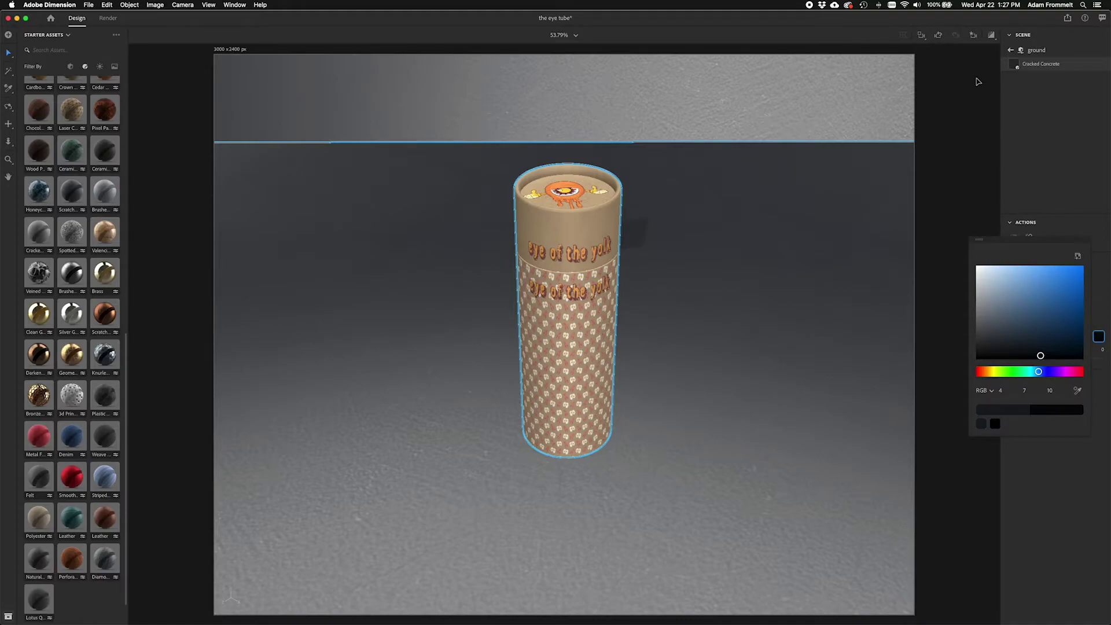
{"action": "left_click", "coordinate": [1011, 50]}
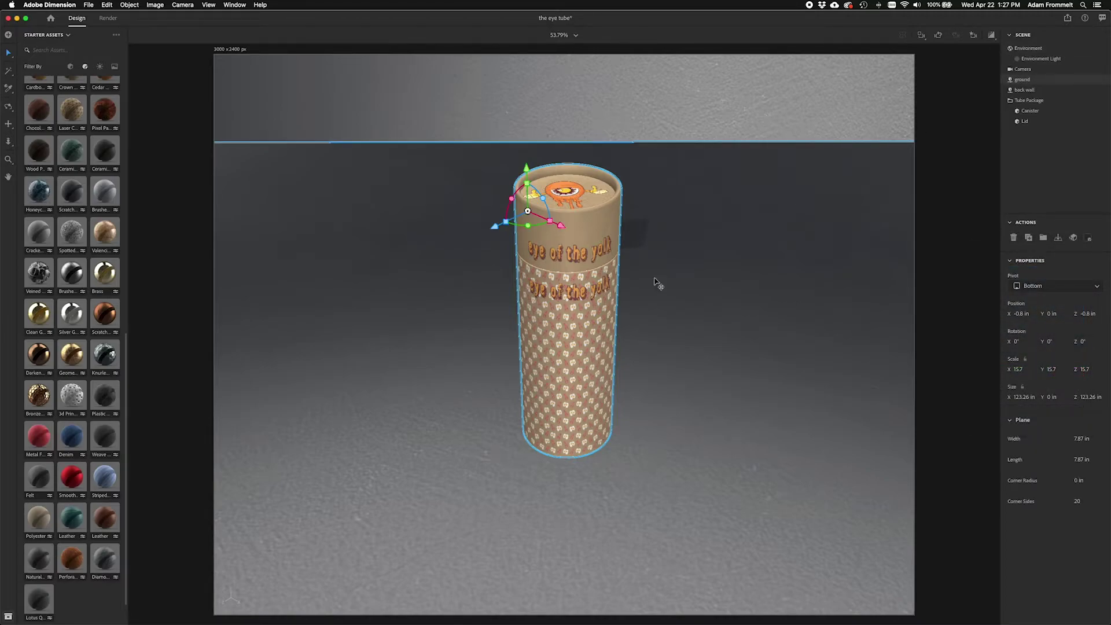
{"action": "left_click", "coordinate": [580, 382]}
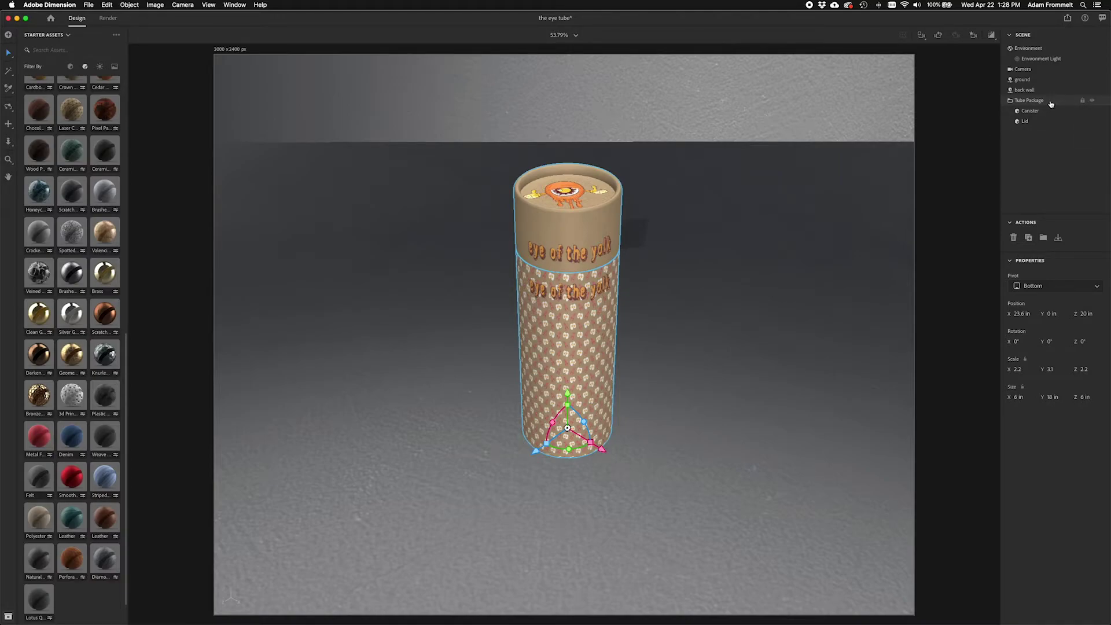
{"action": "left_click", "coordinate": [1067, 112]}
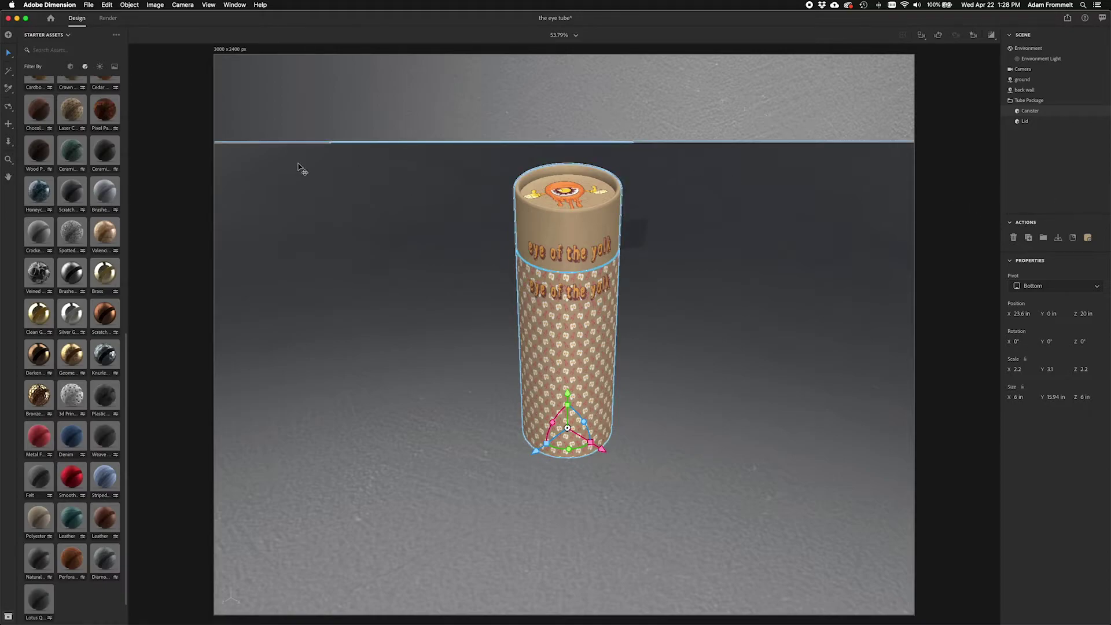
{"action": "scroll", "coordinate": [82, 157], "scroll_direction": "up", "scroll_amount": 4}
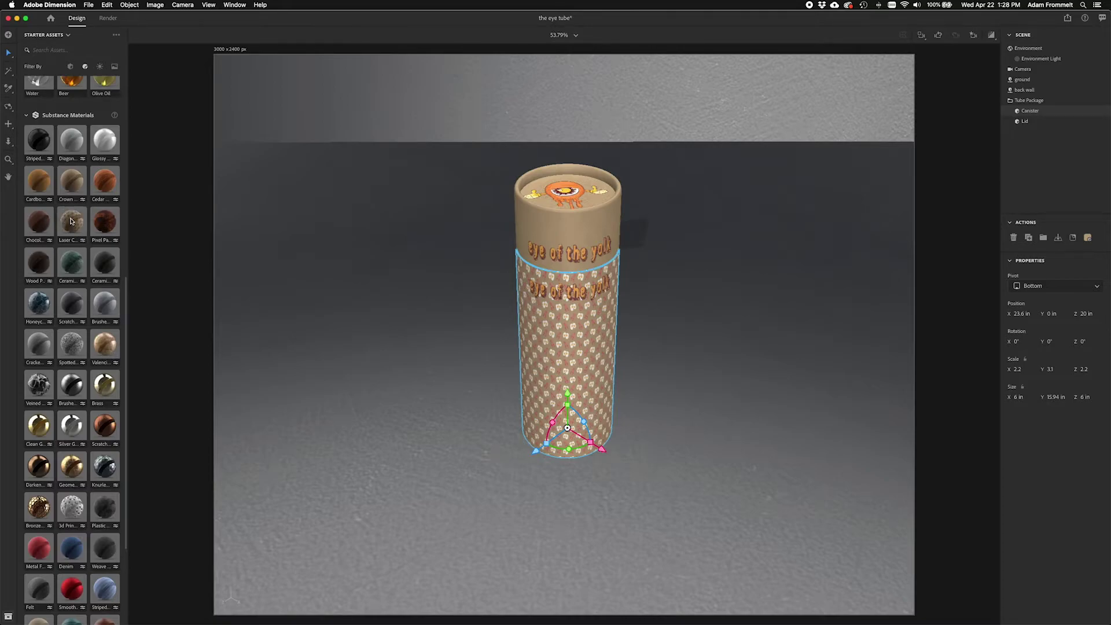
{"action": "left_click", "coordinate": [71, 221]}
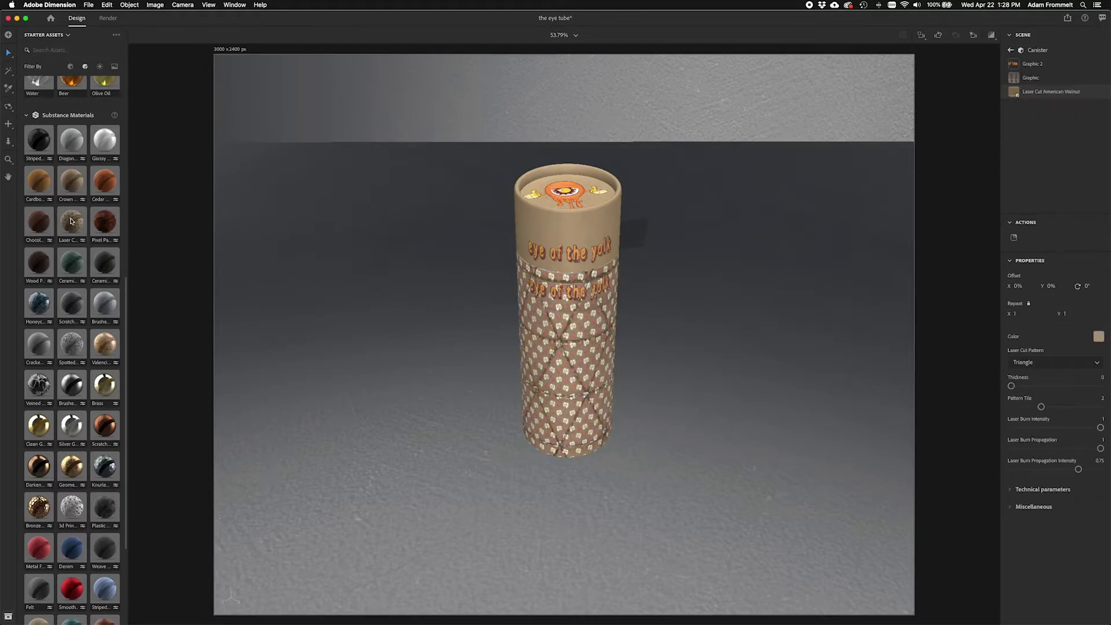
{"action": "left_click", "coordinate": [104, 180]}
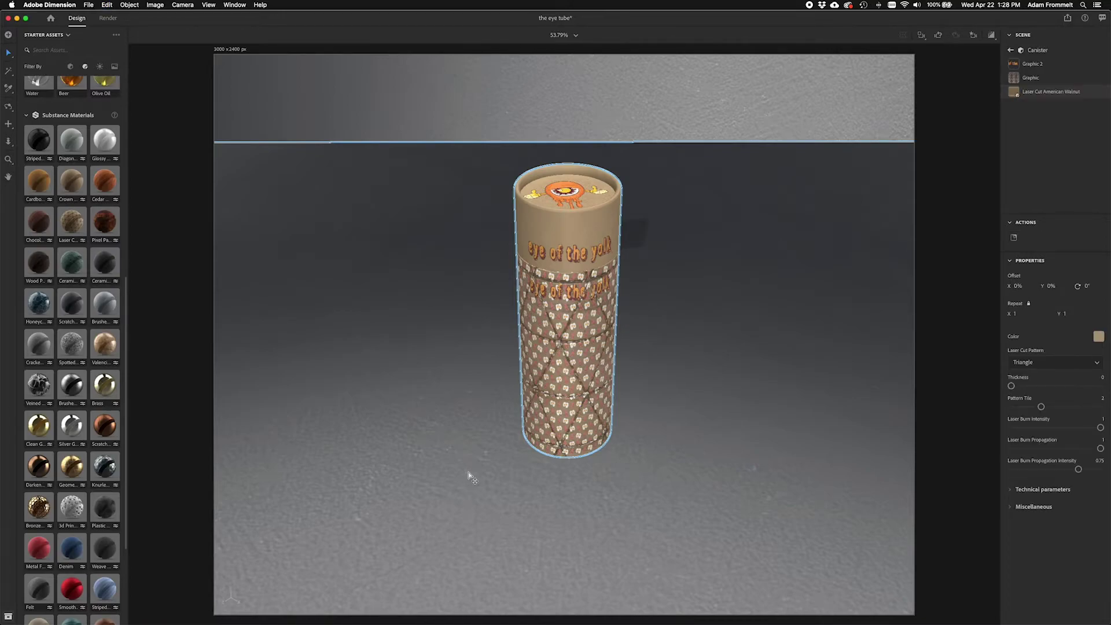
{"action": "key", "text": "Escape"}
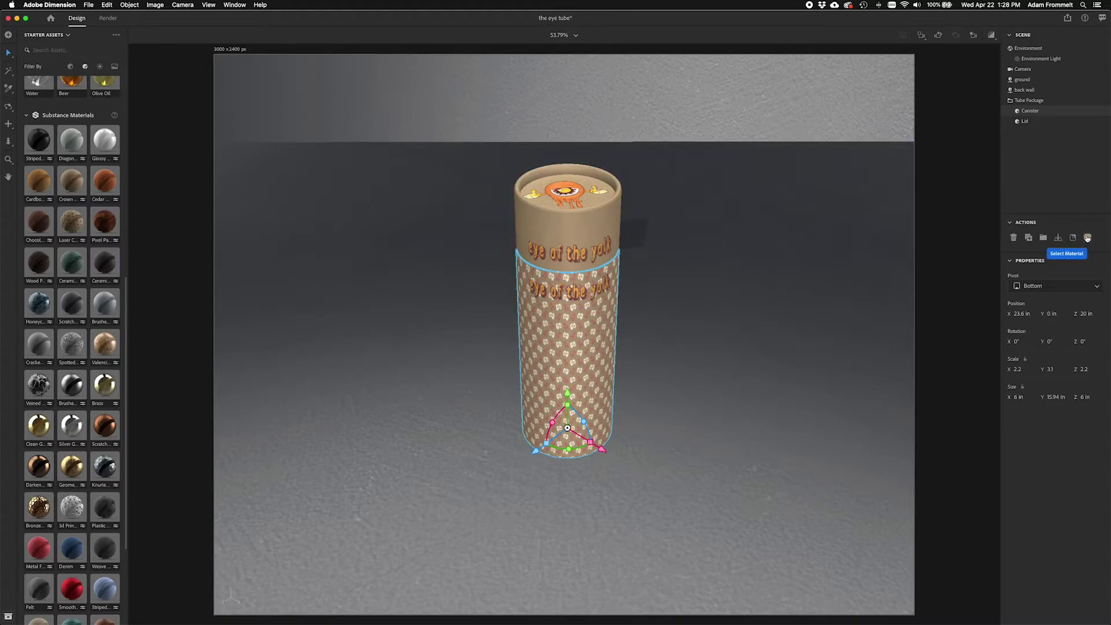
{"action": "left_click", "coordinate": [1088, 238]}
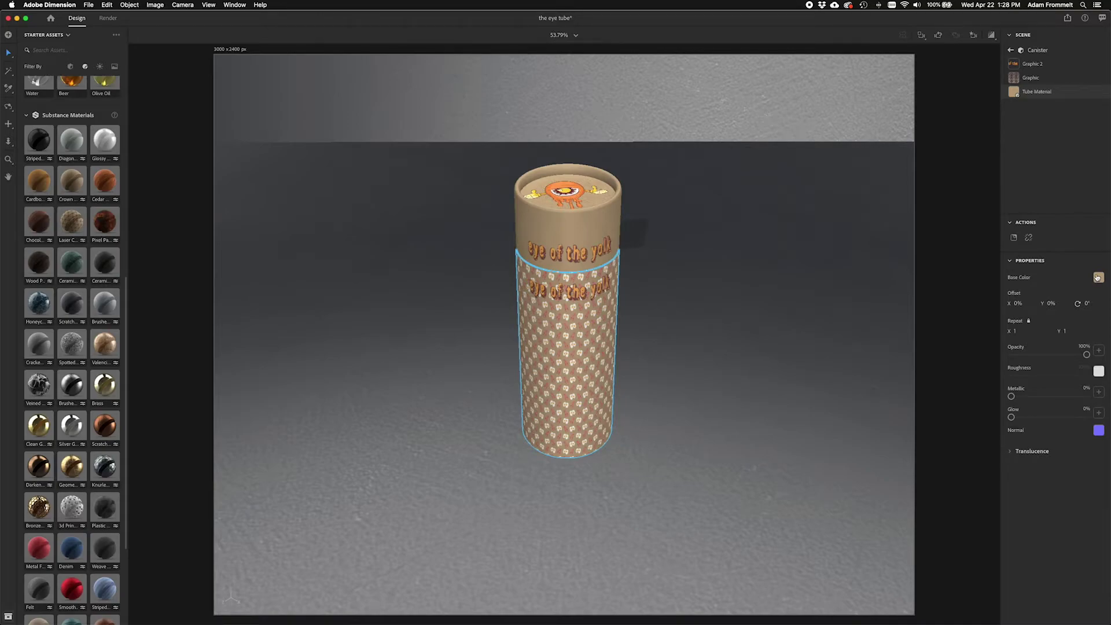
Step: Swap the canister's cream image base for a plain colour shifted to yellow (RGB 255, 220, 67)
{"action": "left_click", "coordinate": [1098, 278]}
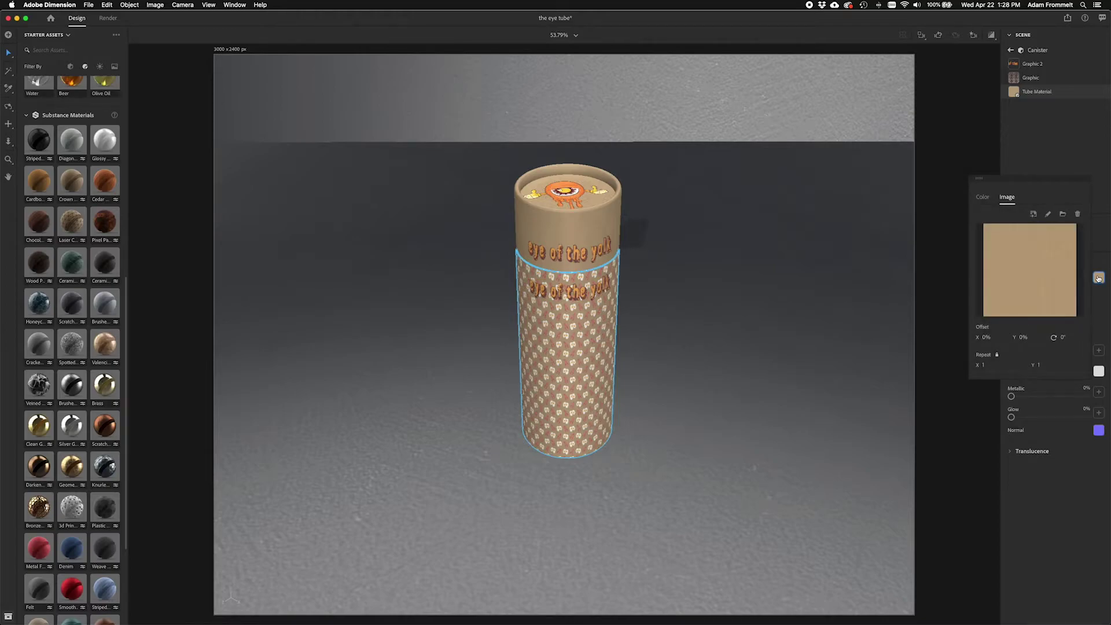
{"action": "left_click", "coordinate": [985, 200]}
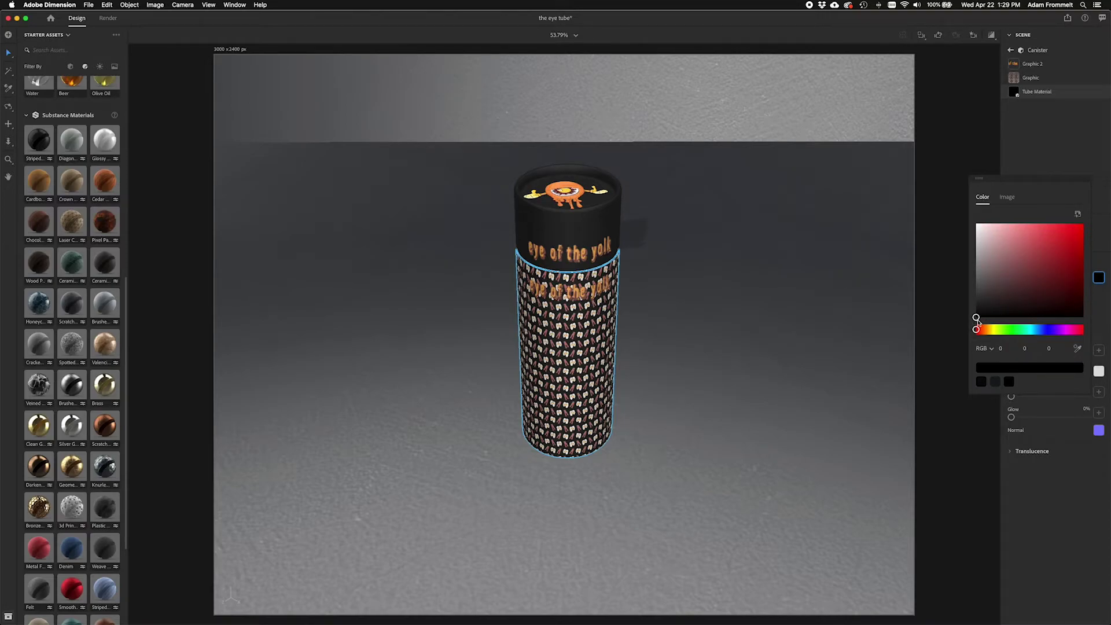
{"action": "left_click_drag", "start_coordinate": [977, 330], "coordinate": [992, 330]}
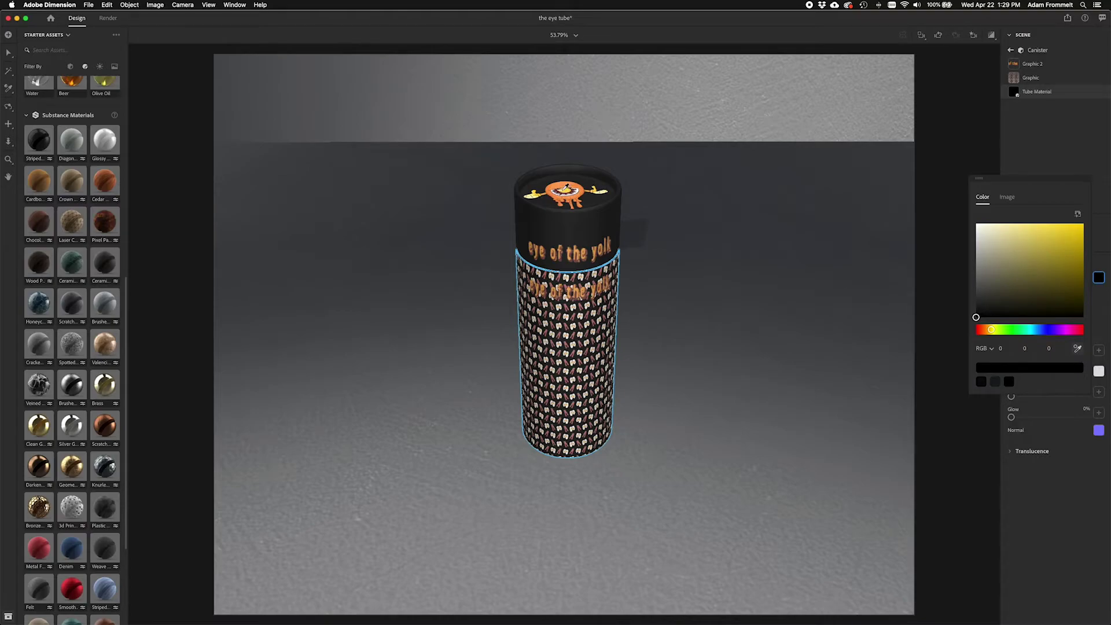
{"action": "left_click", "coordinate": [567, 190]}
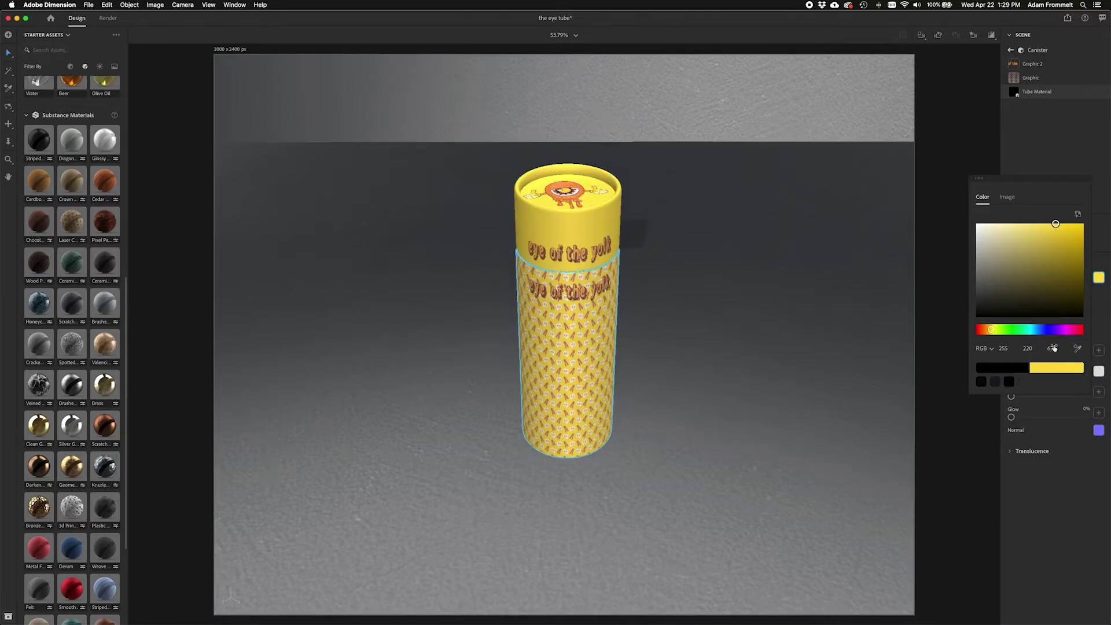
Step: Sample a lighter yellow and then an orange from the lid graphic with the eyedropper
{"action": "left_click", "coordinate": [1078, 348]}
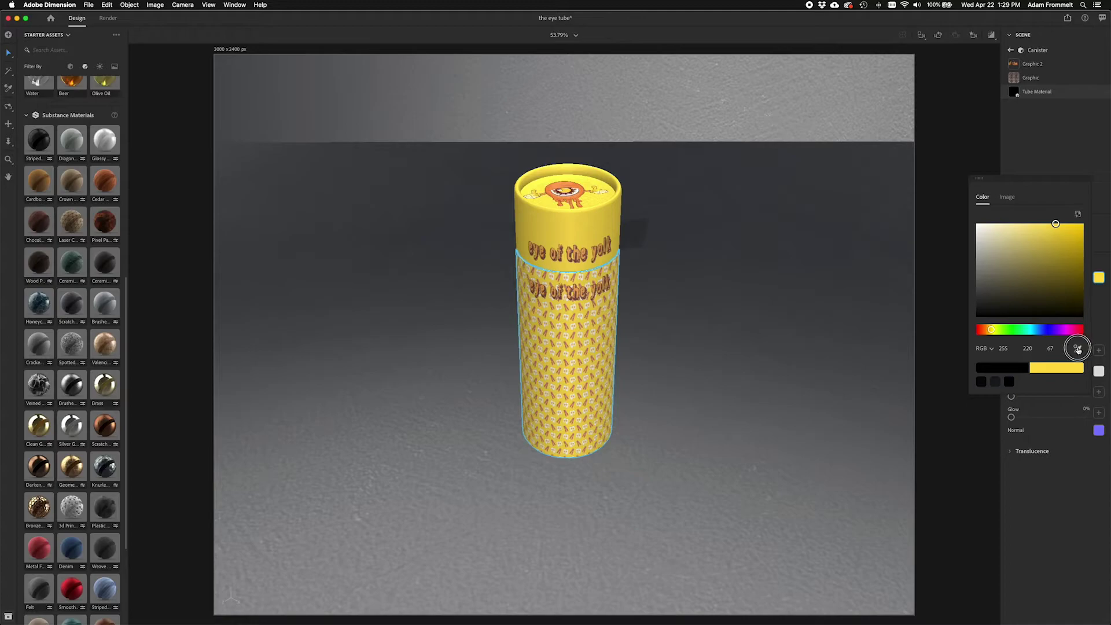
{"action": "left_click", "coordinate": [601, 188]}
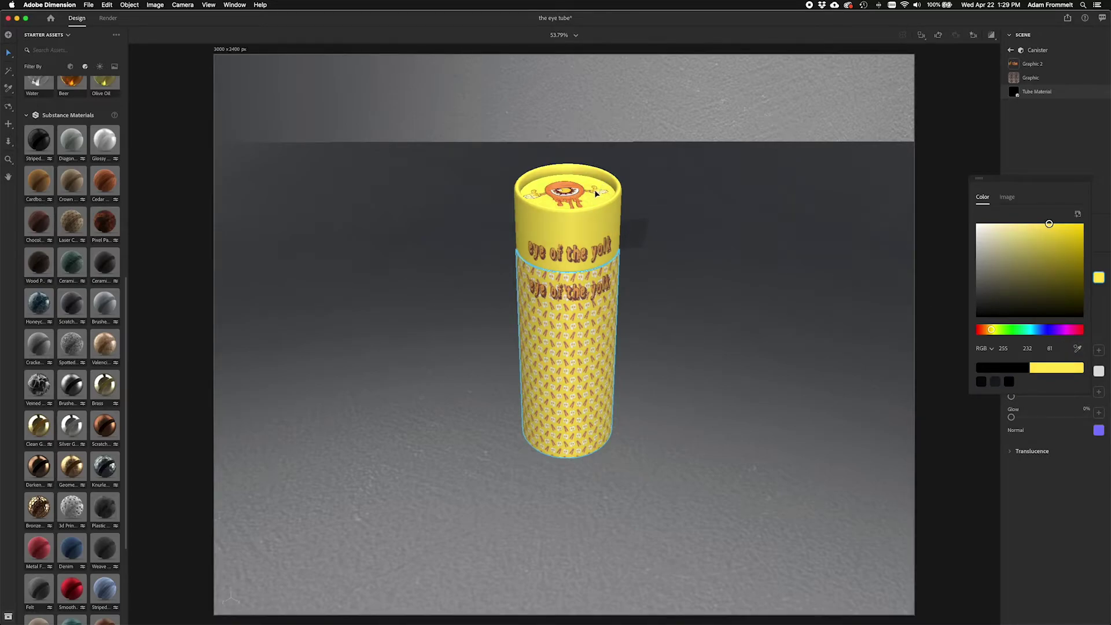
{"action": "left_click", "coordinate": [1078, 348]}
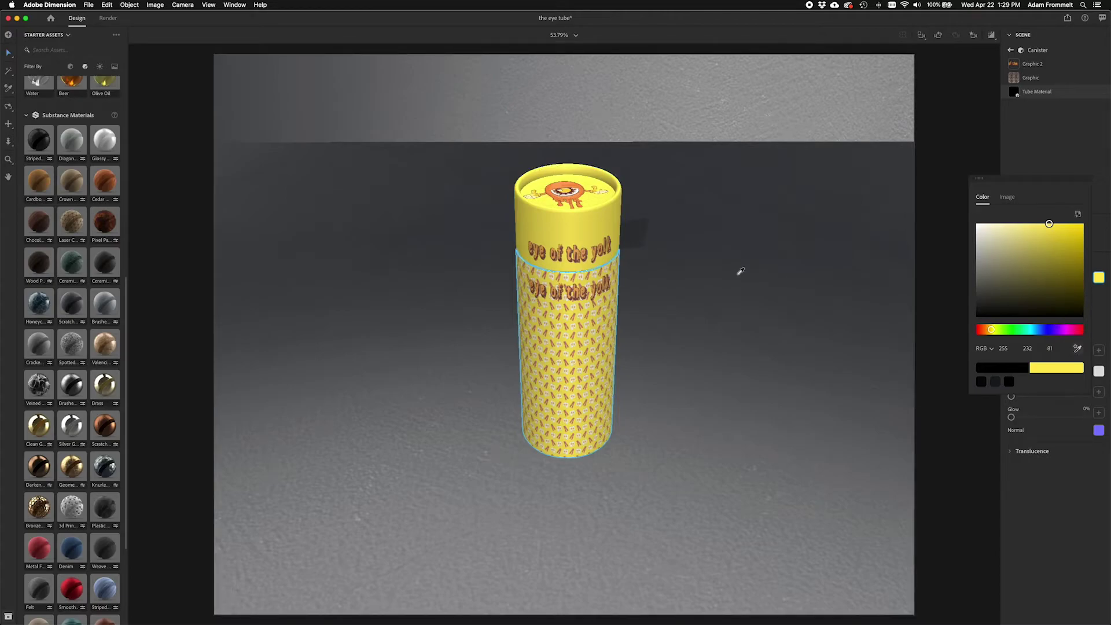
{"action": "left_click", "coordinate": [570, 185]}
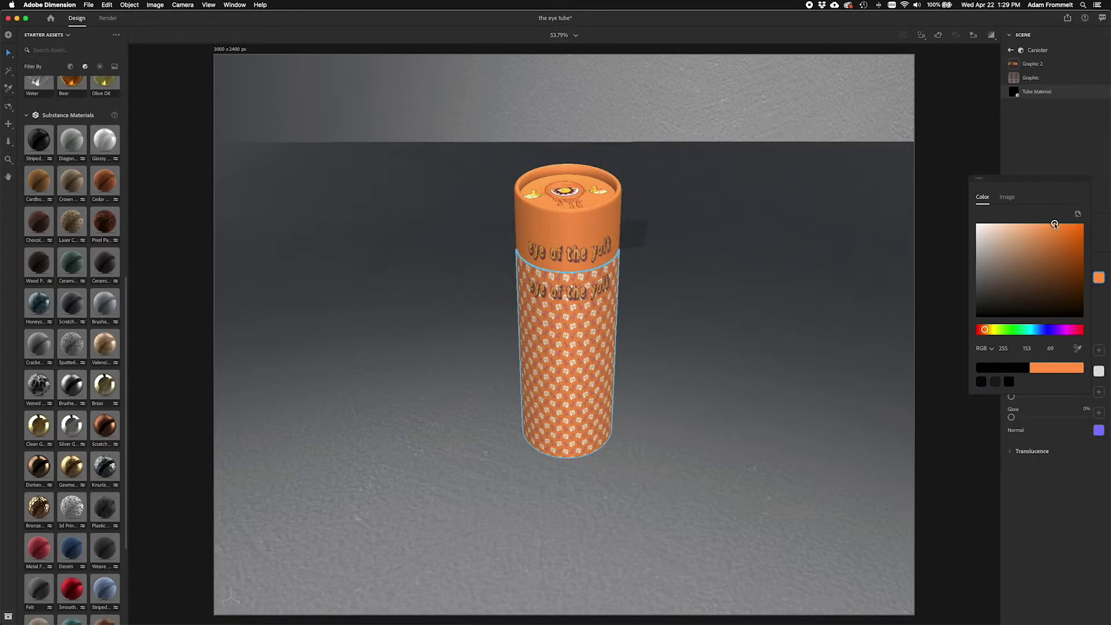
Step: Darken the tube colour to a deep chocolate brown (RGB 61, 31, 0) and close the picker
{"action": "left_click_drag", "start_coordinate": [985, 330], "coordinate": [987, 330]}
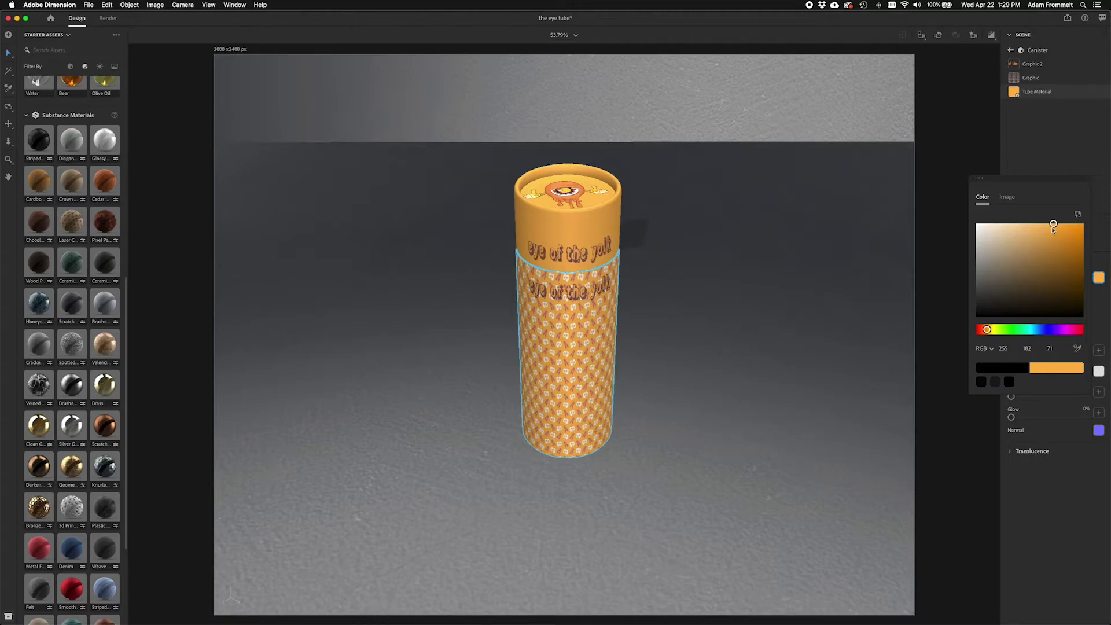
{"action": "left_click_drag", "start_coordinate": [1054, 225], "coordinate": [1085, 298]}
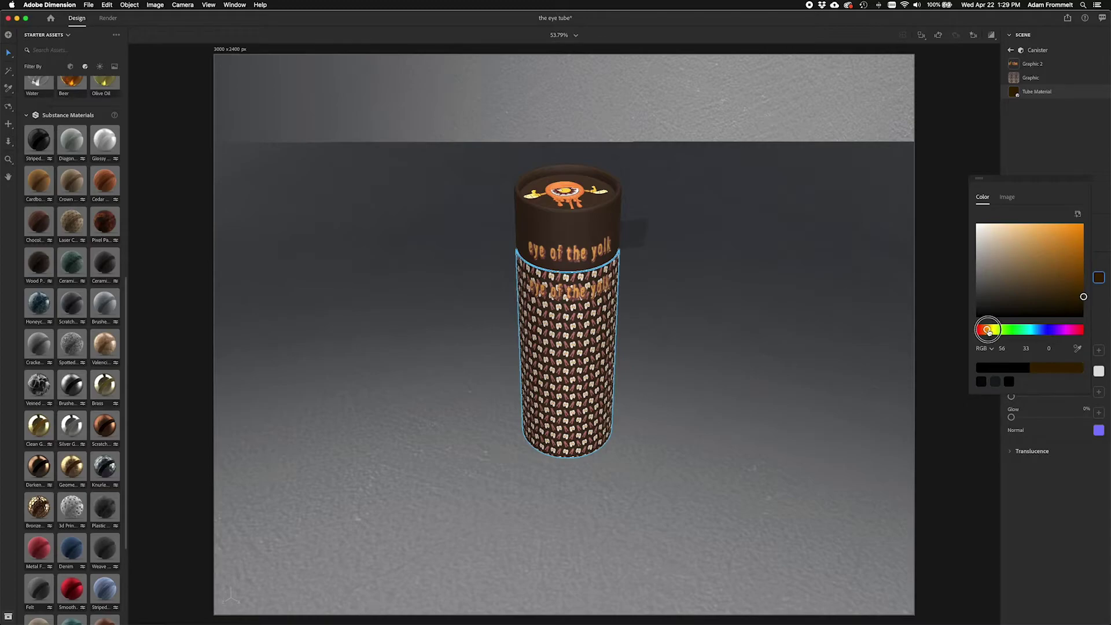
{"action": "left_click_drag", "start_coordinate": [987, 330], "coordinate": [986, 331]}
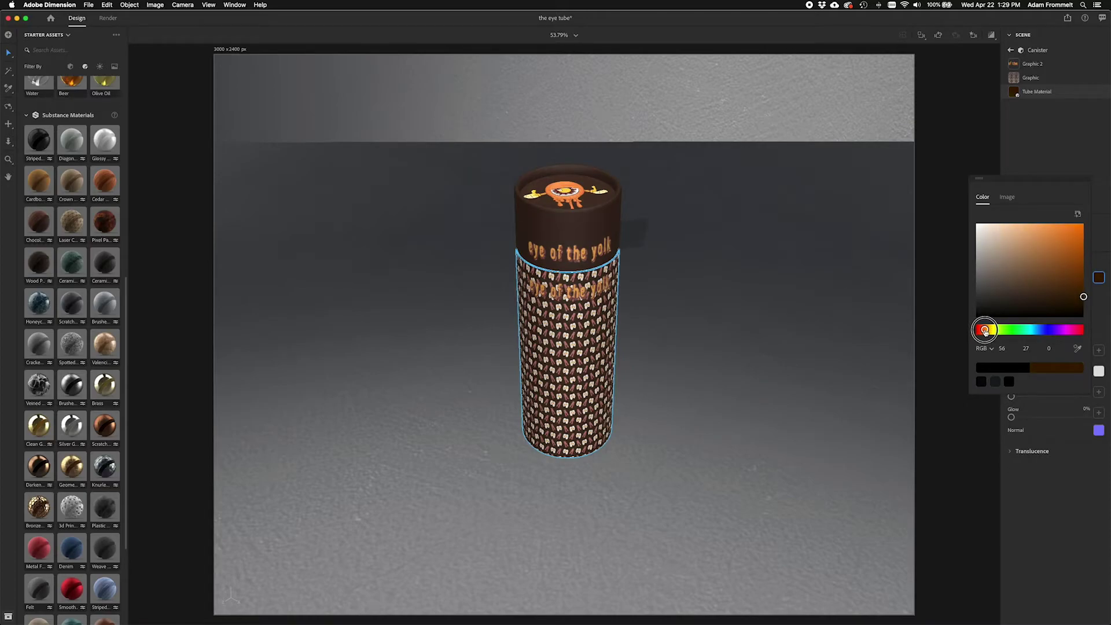
{"action": "left_click_drag", "start_coordinate": [1083, 298], "coordinate": [1084, 295]}
{"action": "left_click", "coordinate": [1039, 154]}
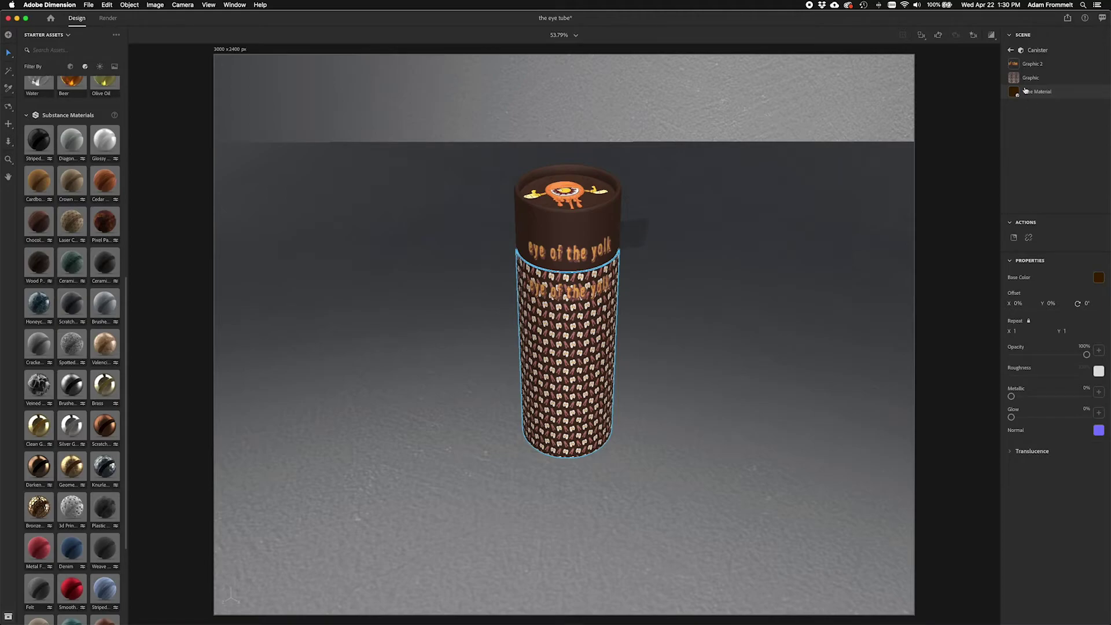
Step: Darken the brown of the lid's tube material base colour
{"action": "left_click", "coordinate": [1011, 49]}
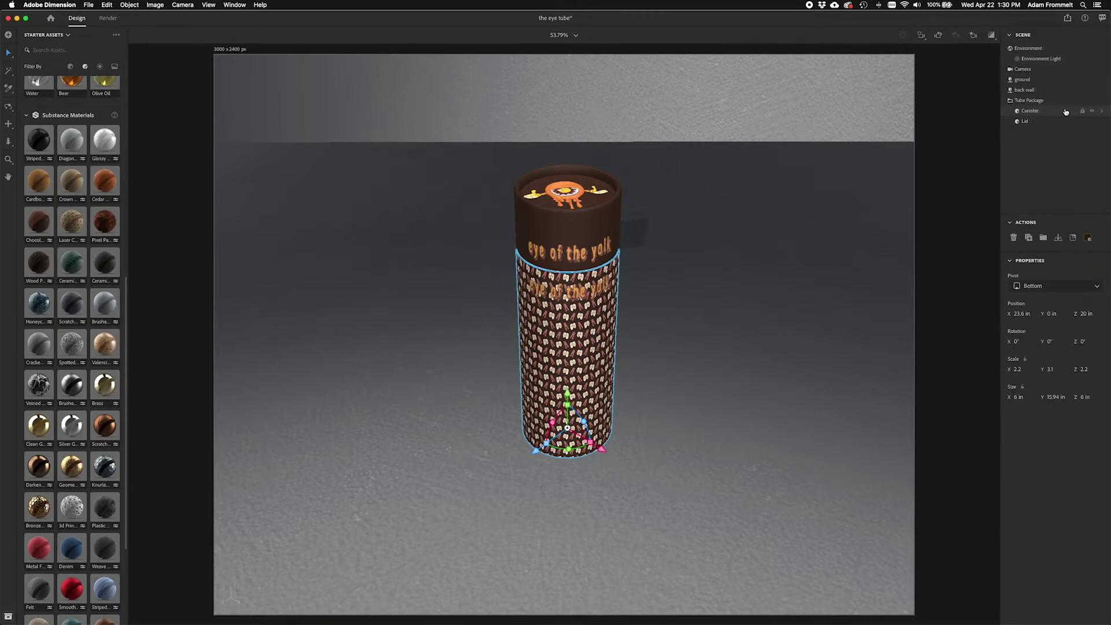
{"action": "left_click", "coordinate": [1051, 122]}
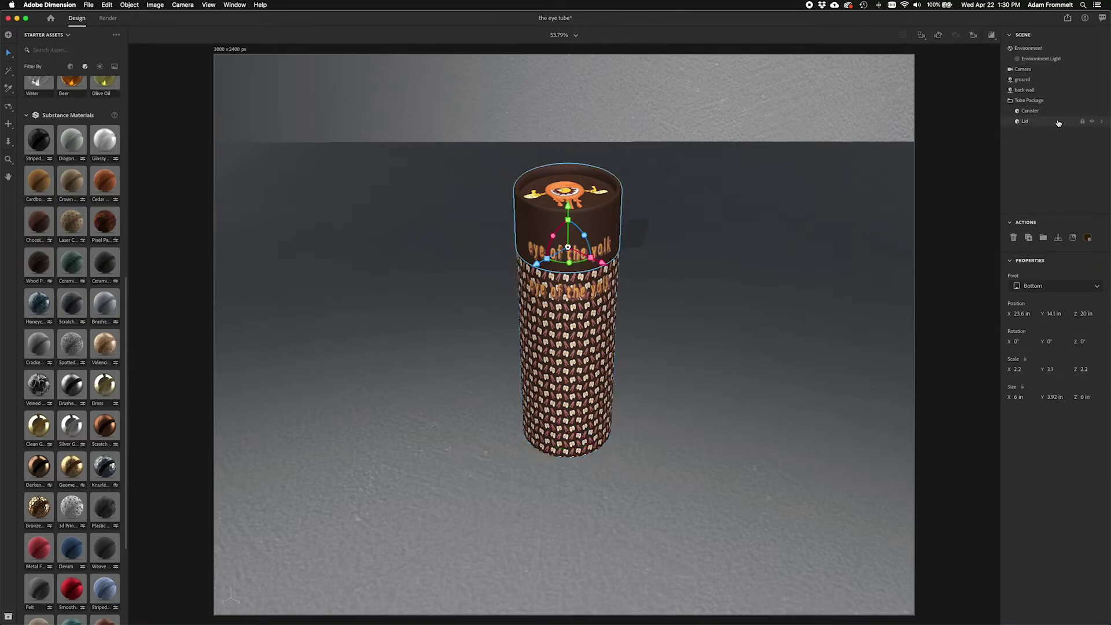
{"action": "left_click", "coordinate": [1103, 123]}
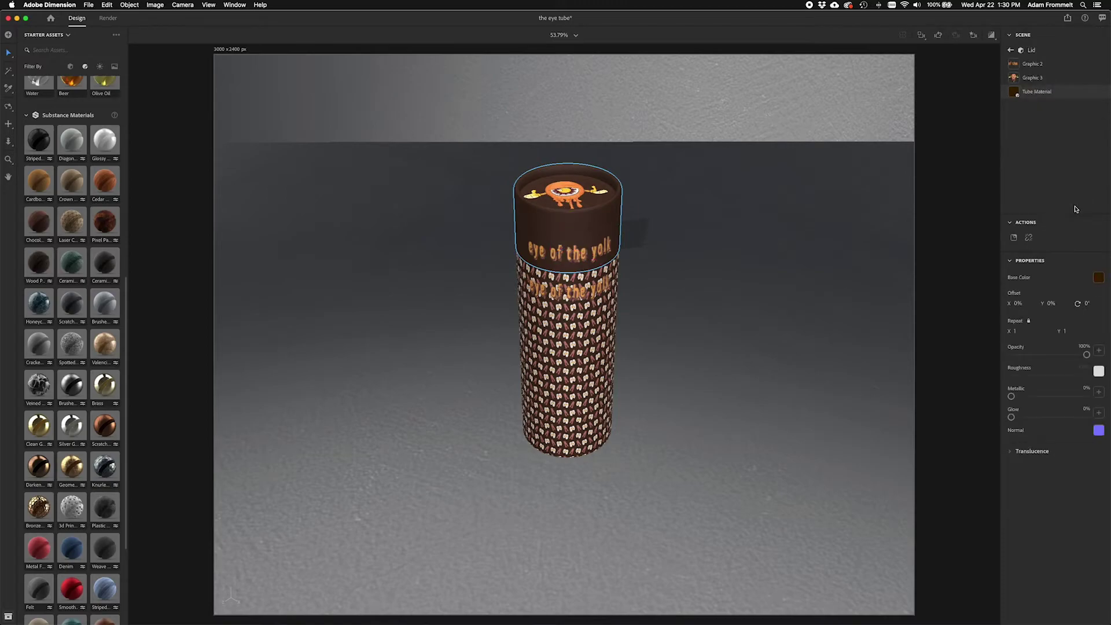
{"action": "left_click", "coordinate": [1100, 282]}
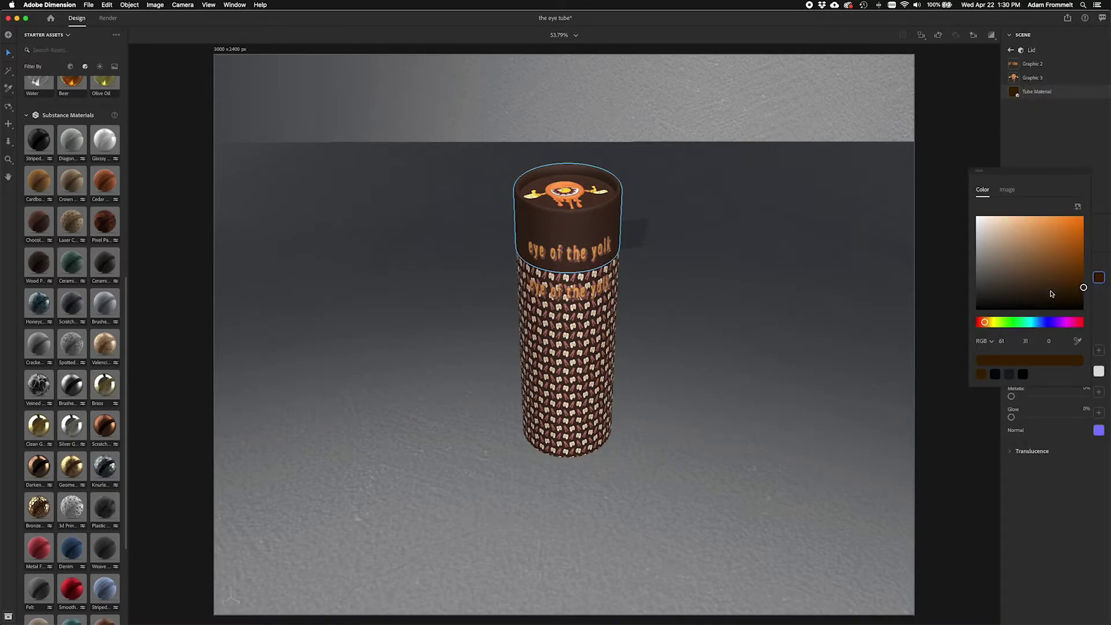
{"action": "mouse_move", "coordinate": [1083, 287]}
{"action": "left_mouse_down"}
{"action": "mouse_move", "coordinate": [1084, 255]}
{"action": "mouse_move", "coordinate": [1083, 291]}
{"action": "left_mouse_up"}
{"action": "left_click", "coordinate": [1107, 236]}
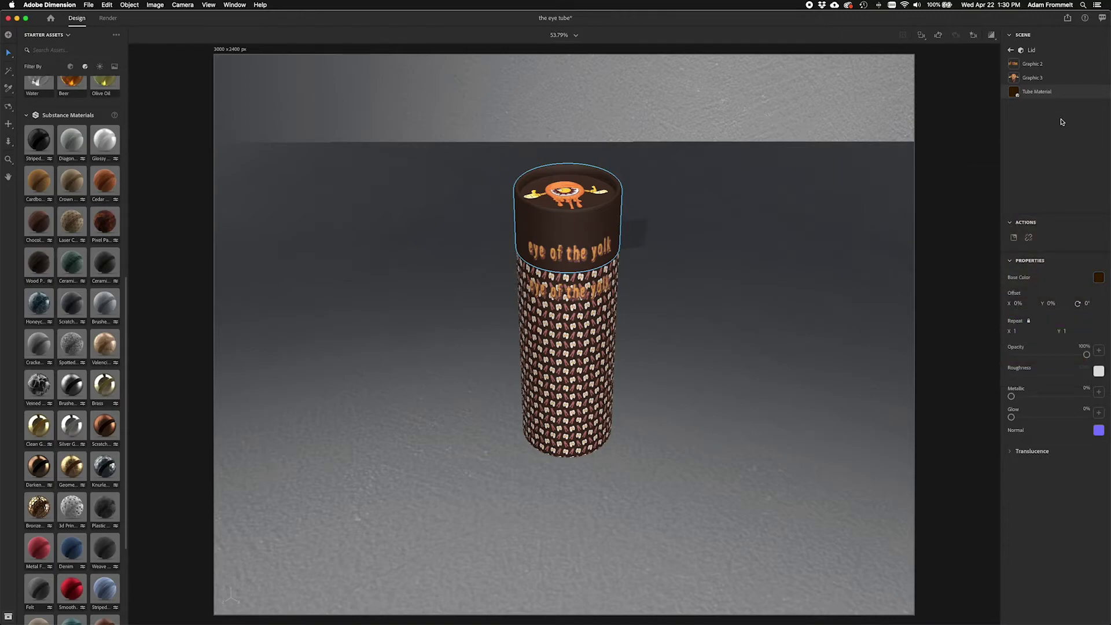
Step: Select the canister alone and slightly lighten its brown base colour
{"action": "left_click", "coordinate": [1012, 50]}
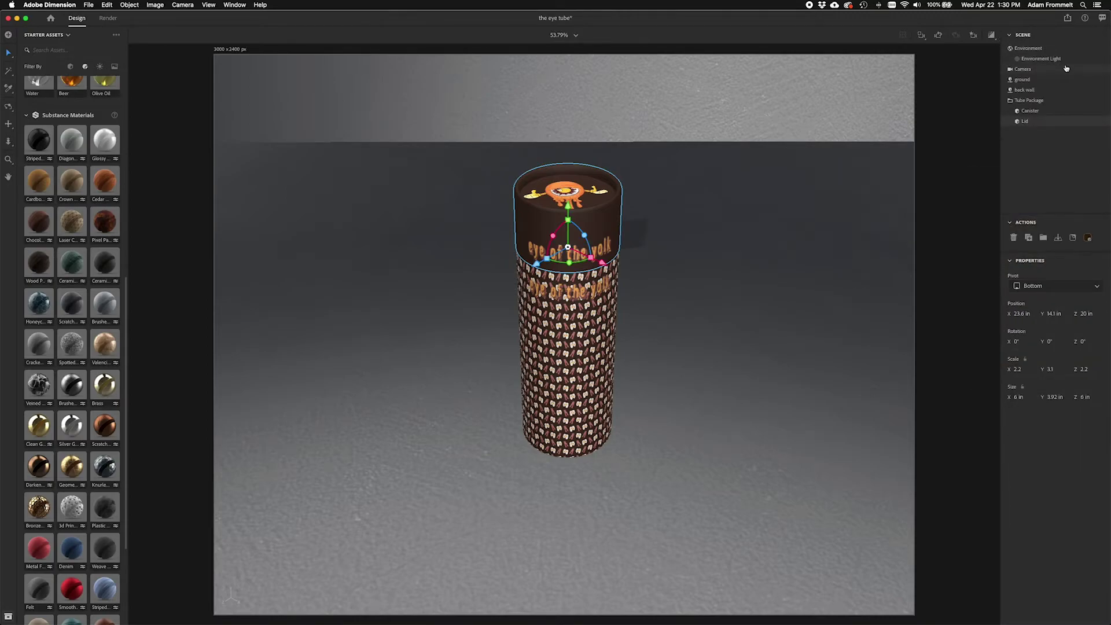
{"action": "left_click", "coordinate": [1069, 102]}
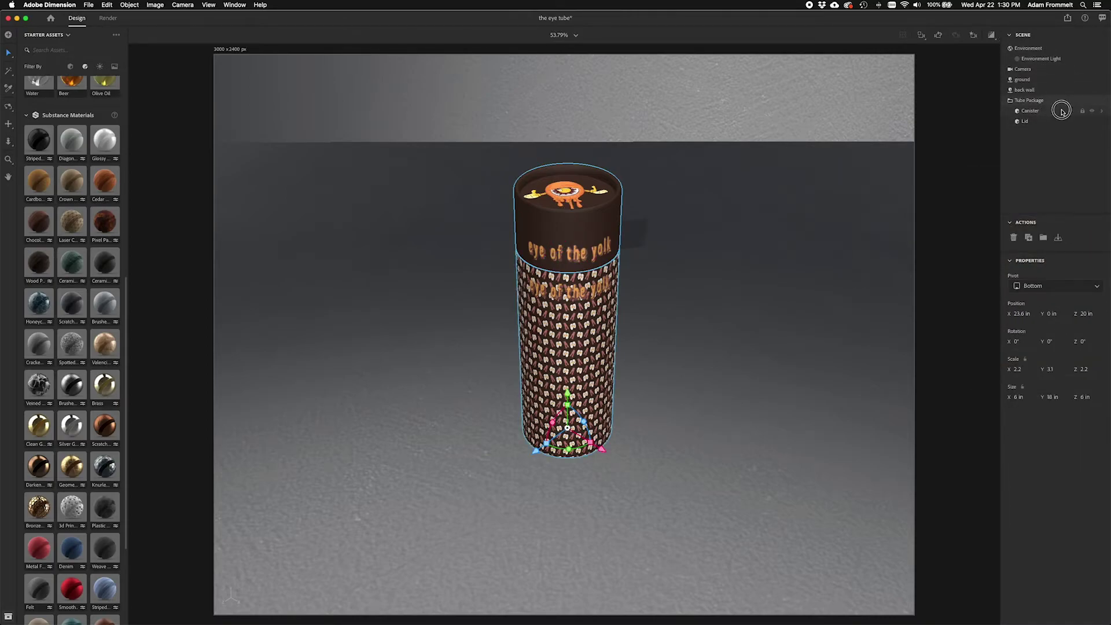
{"action": "left_click", "coordinate": [1071, 111]}
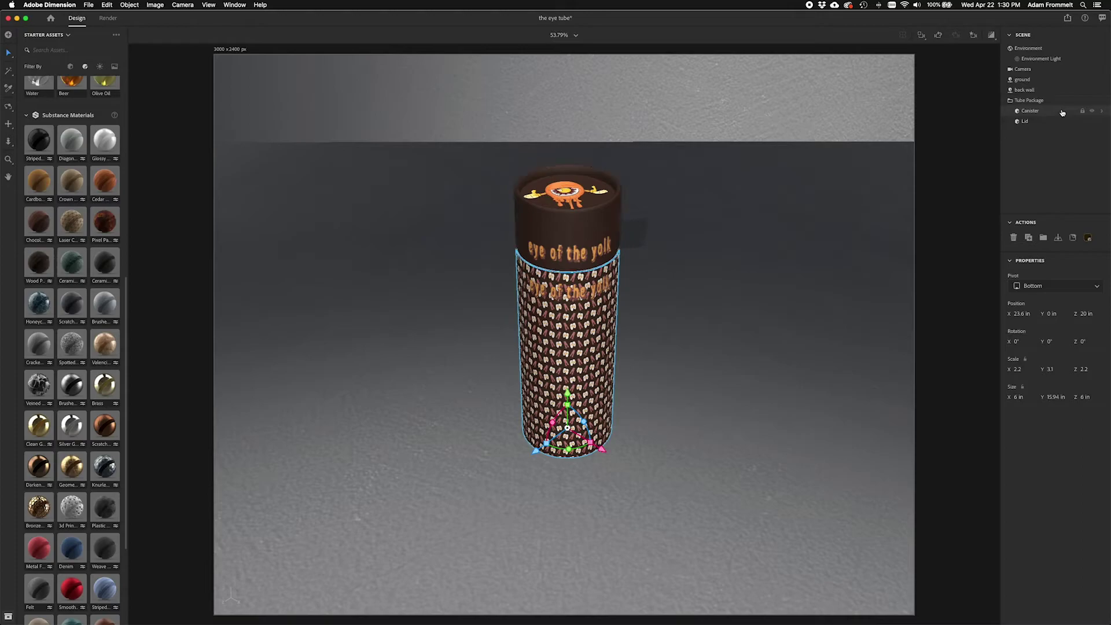
{"action": "left_click", "coordinate": [1088, 240]}
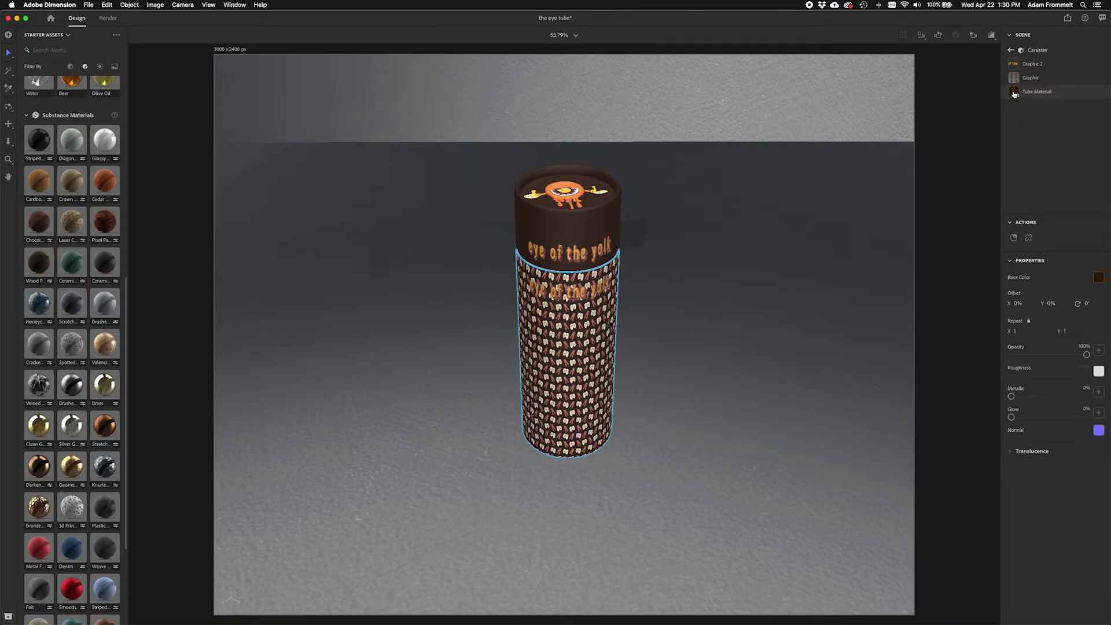
{"action": "left_click", "coordinate": [1100, 278]}
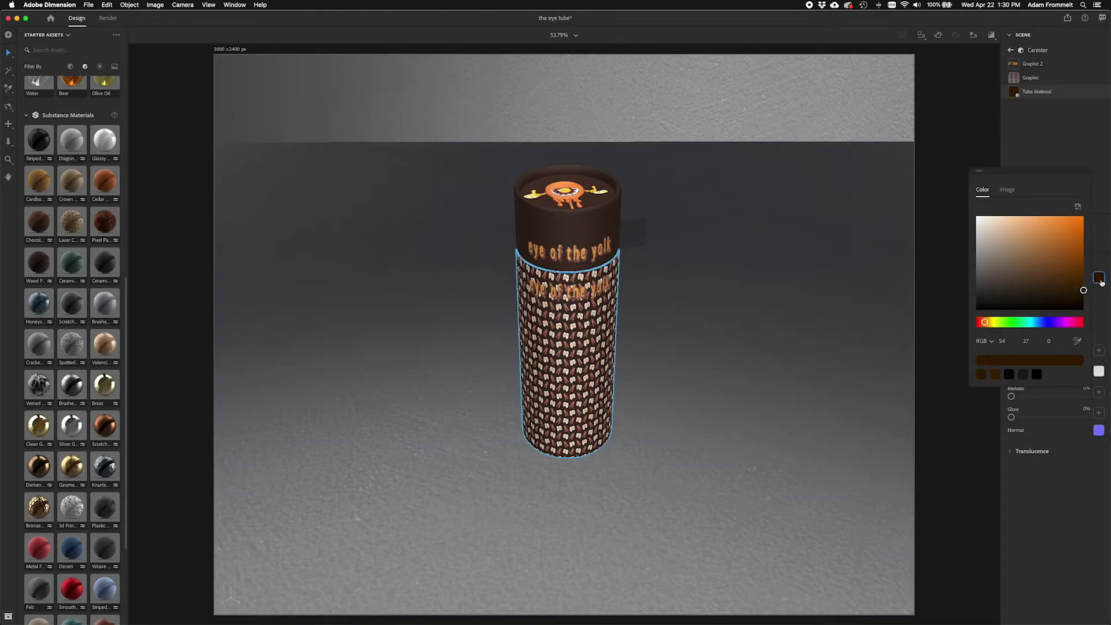
{"action": "left_click", "coordinate": [1103, 235]}
{"action": "left_click", "coordinate": [1099, 277]}
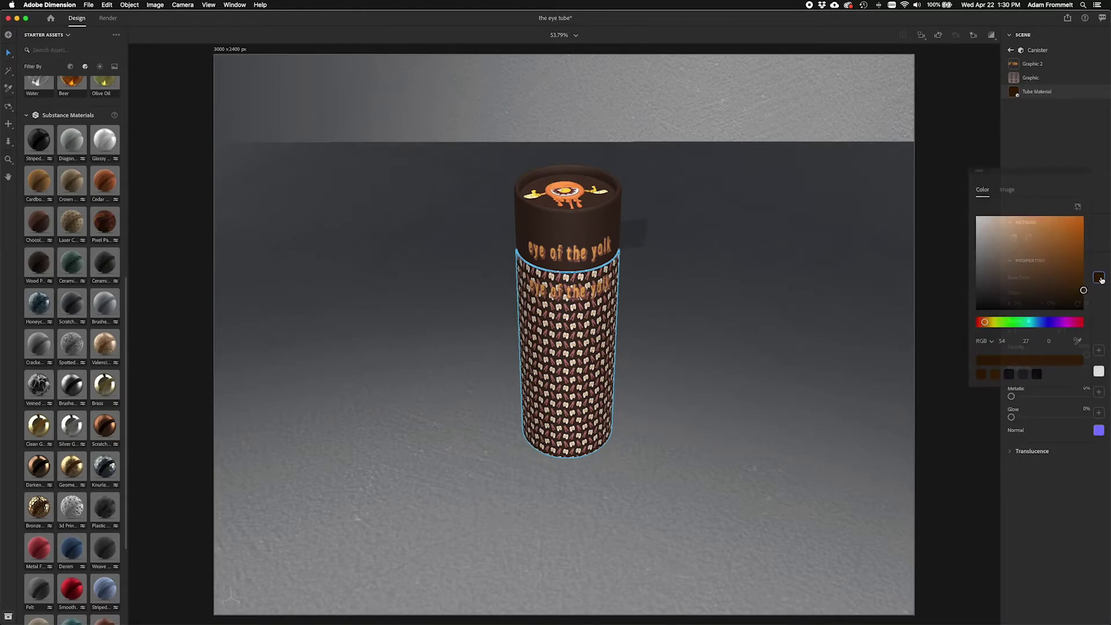
{"action": "mouse_move", "coordinate": [1084, 291]}
{"action": "left_mouse_down"}
{"action": "mouse_move", "coordinate": [1082, 264]}
{"action": "mouse_move", "coordinate": [1084, 292]}
{"action": "left_mouse_up"}
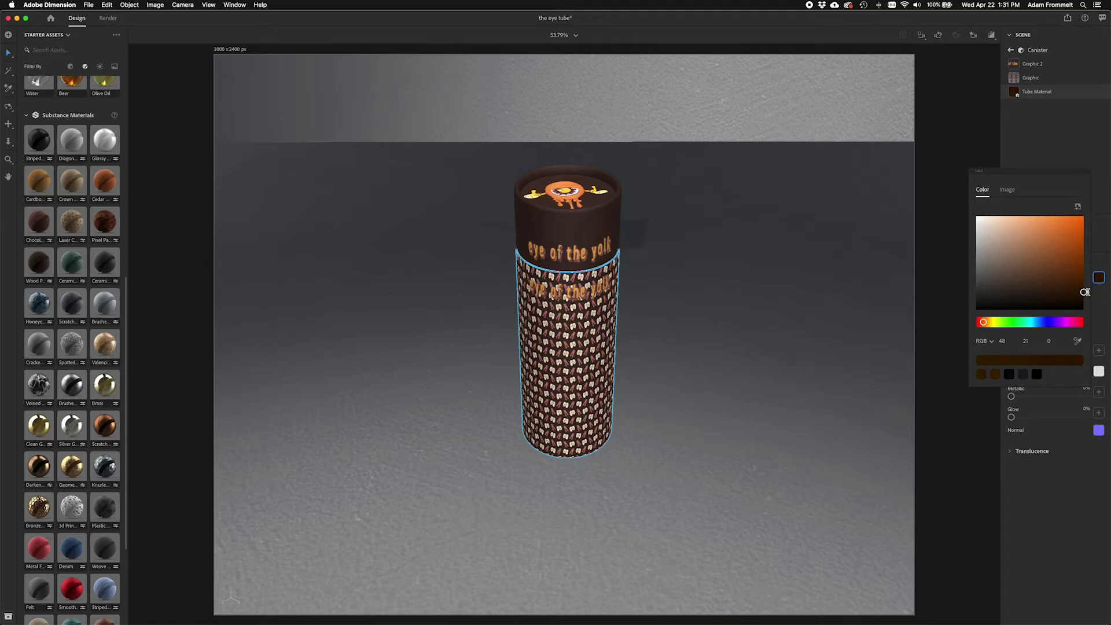
{"action": "left_click", "coordinate": [1106, 227]}
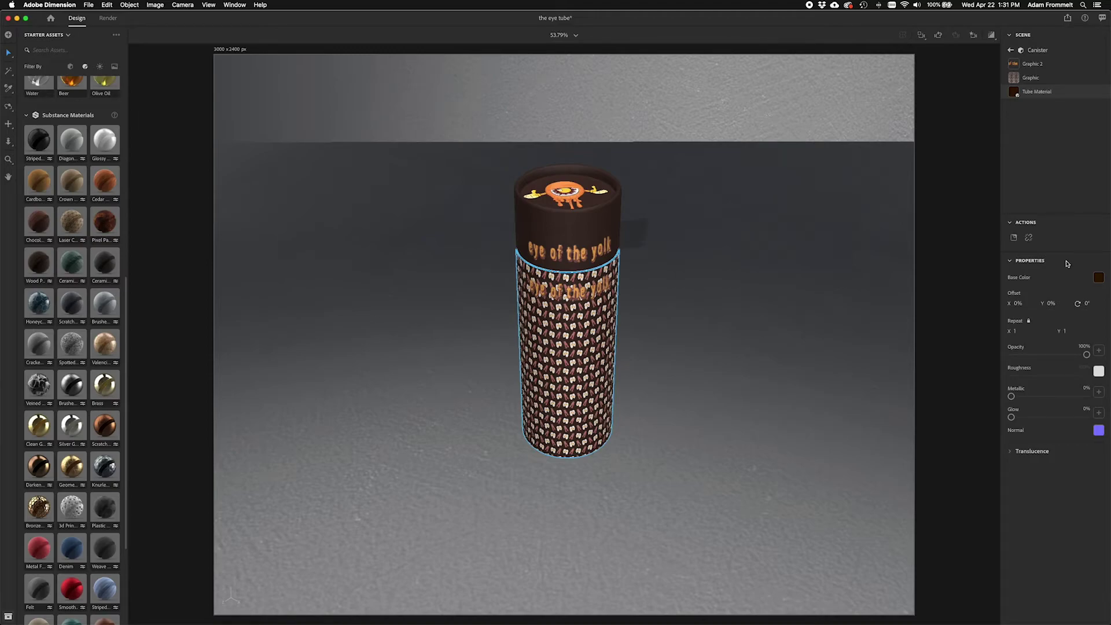
{"action": "left_click", "coordinate": [1010, 49]}
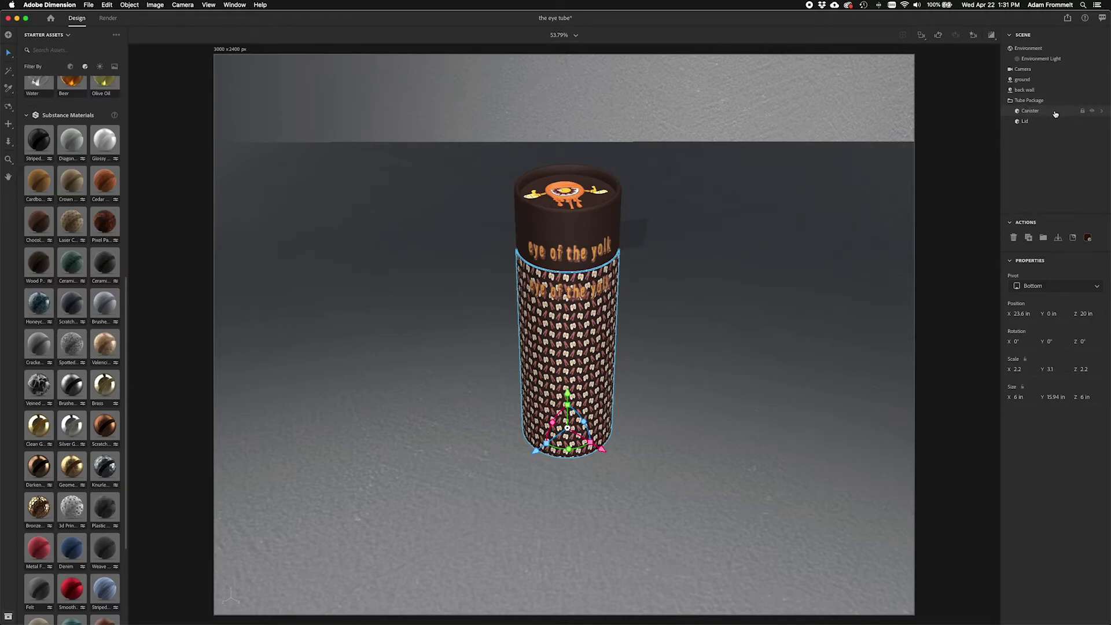
Step: Open the canister Graphic's repeating egg-pattern image for editing in Illustrator
{"action": "left_click", "coordinate": [1104, 113]}
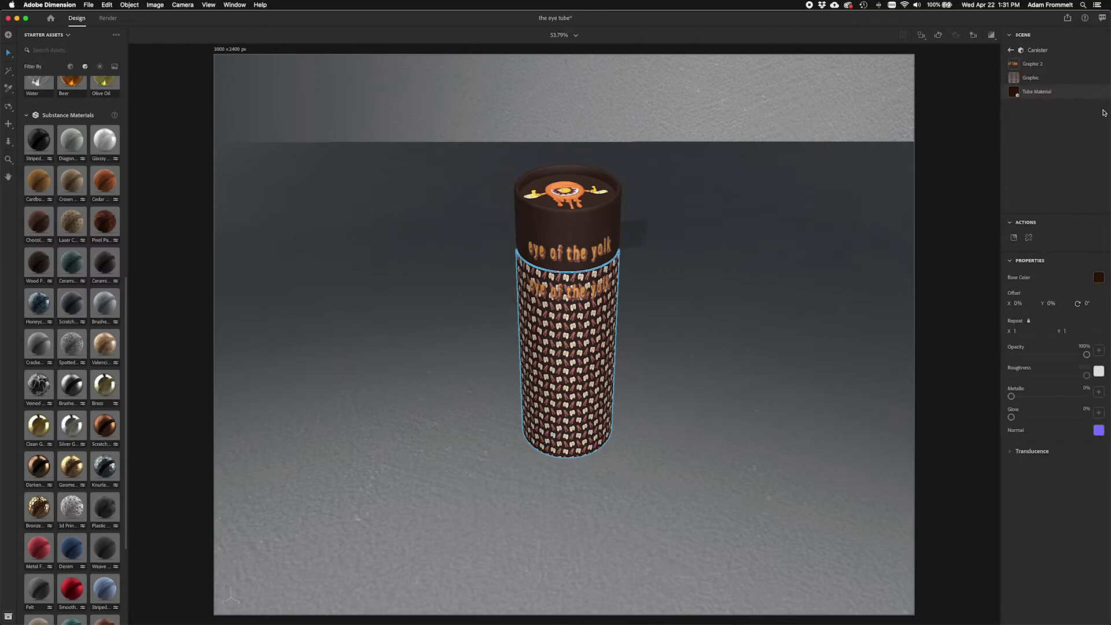
{"action": "left_click", "coordinate": [1032, 81]}
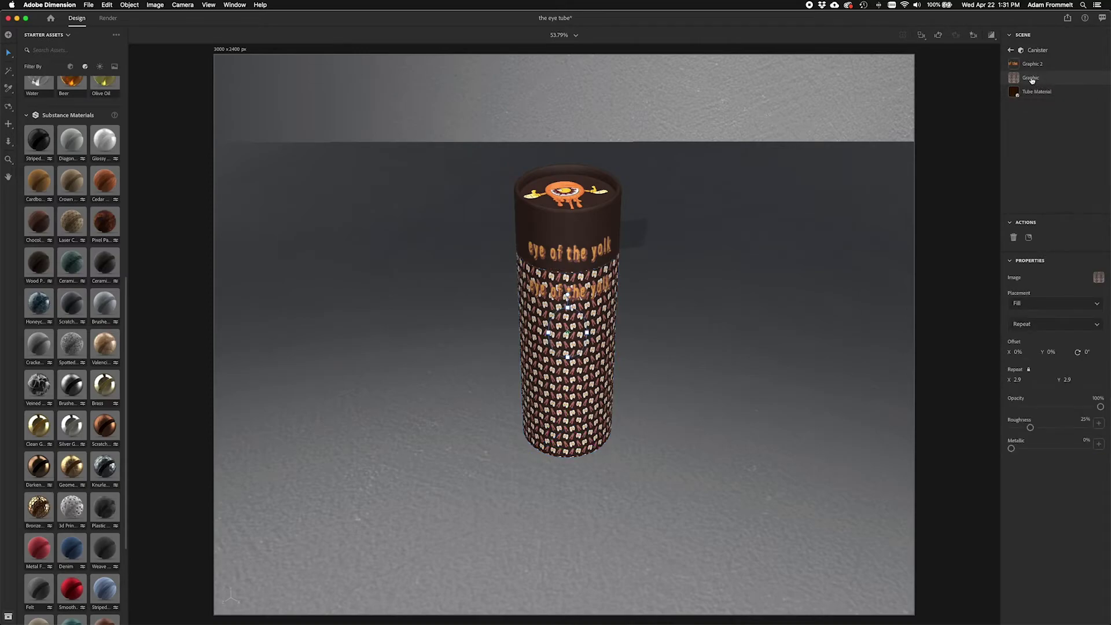
{"action": "left_click", "coordinate": [1100, 277]}
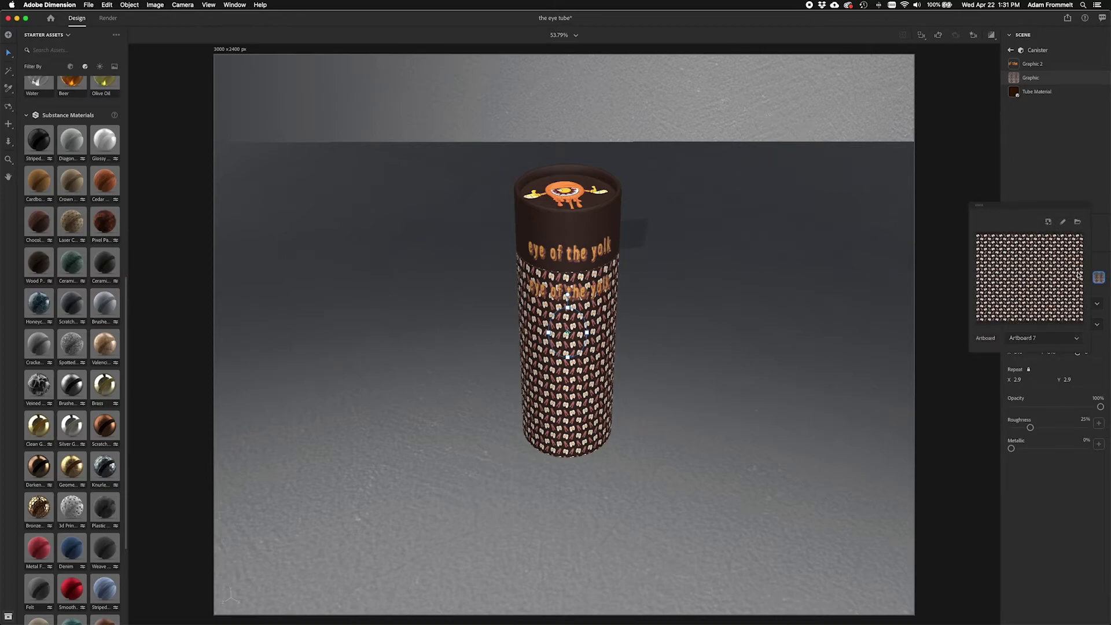
{"action": "double_click", "coordinate": [1042, 272]}
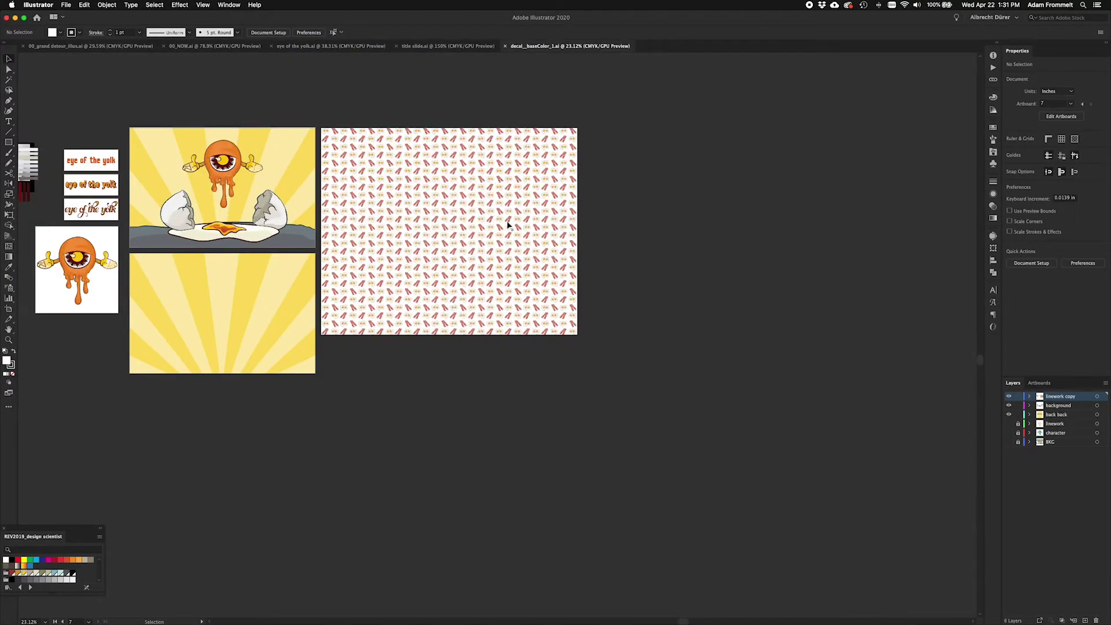
Step: Add a pale cream, outline-free background rectangle behind the egg pattern artboard
{"action": "key", "text": "m"}
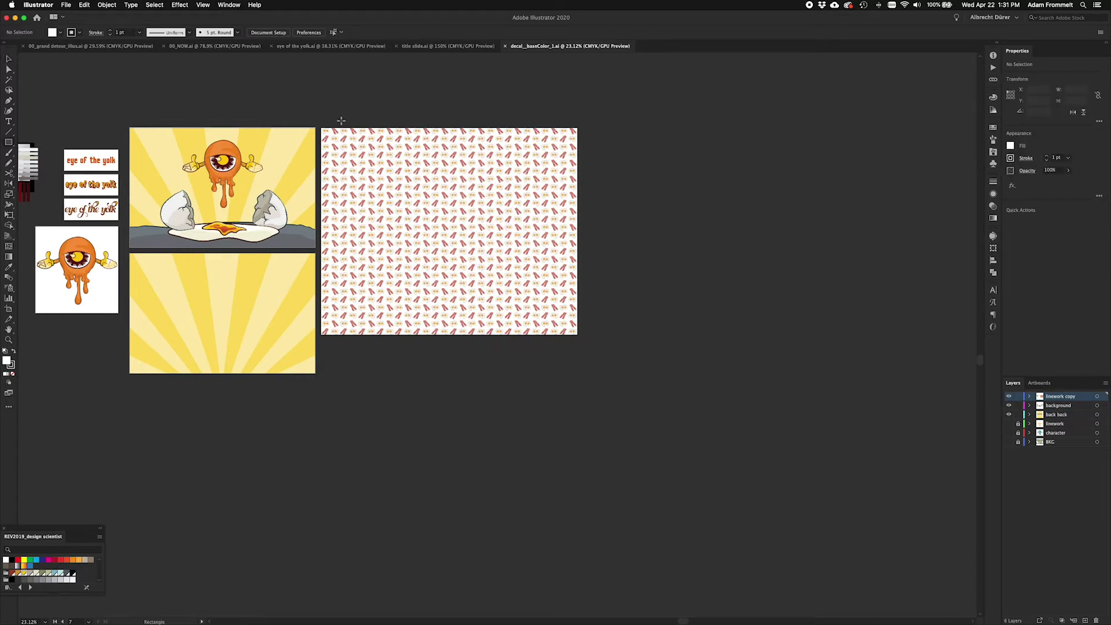
{"action": "left_click_drag", "start_coordinate": [319, 121], "coordinate": [583, 349]}
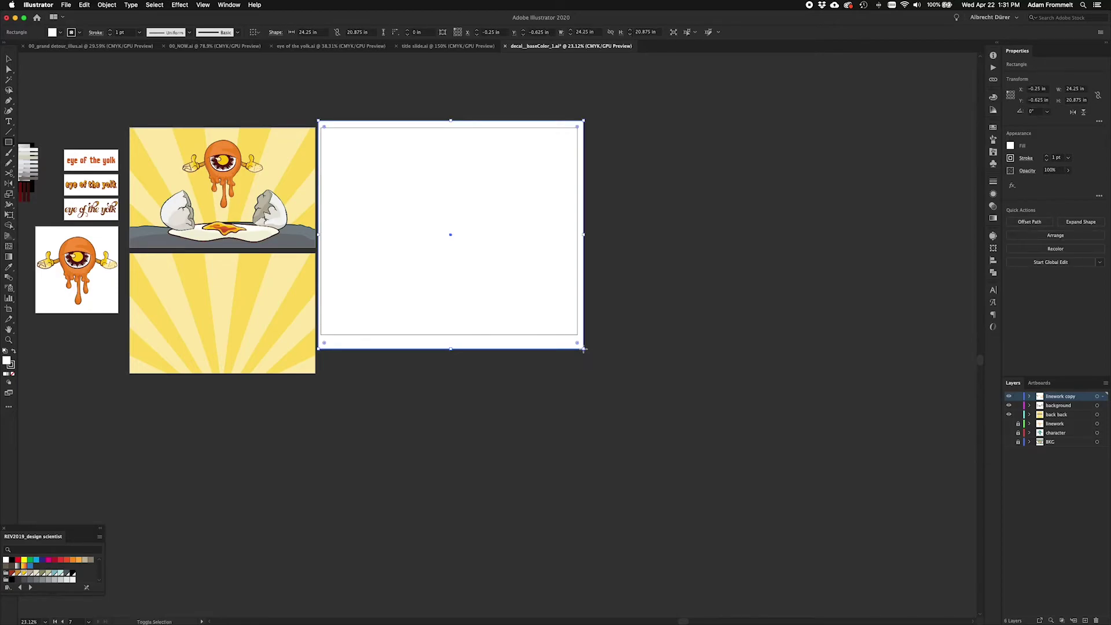
{"action": "key", "text": "super+shift+bracketleft"}
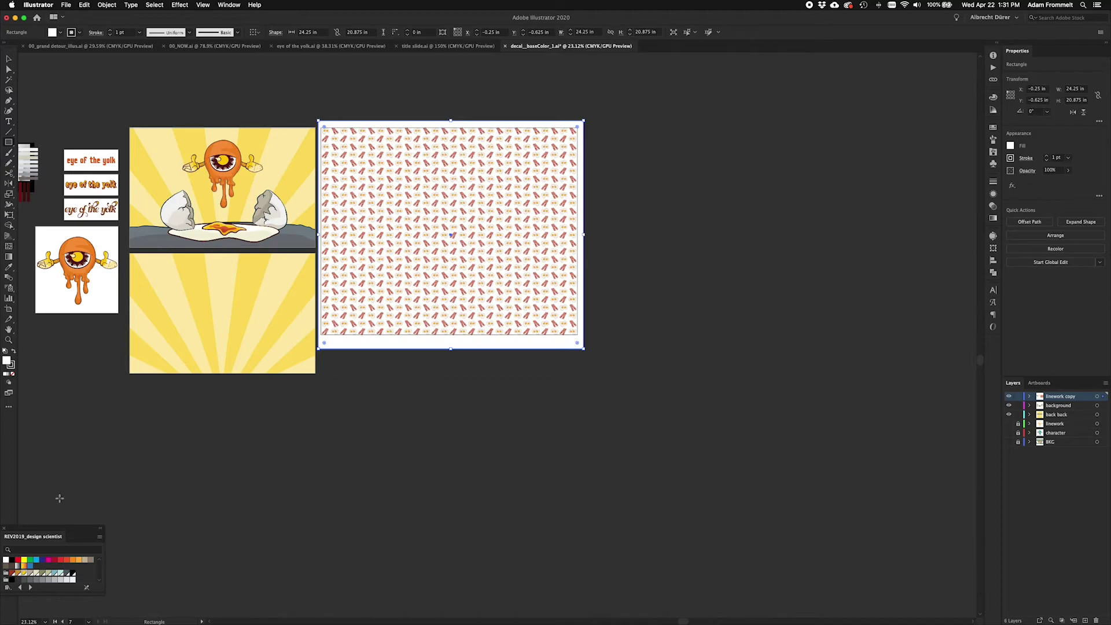
{"action": "left_click", "coordinate": [994, 127]}
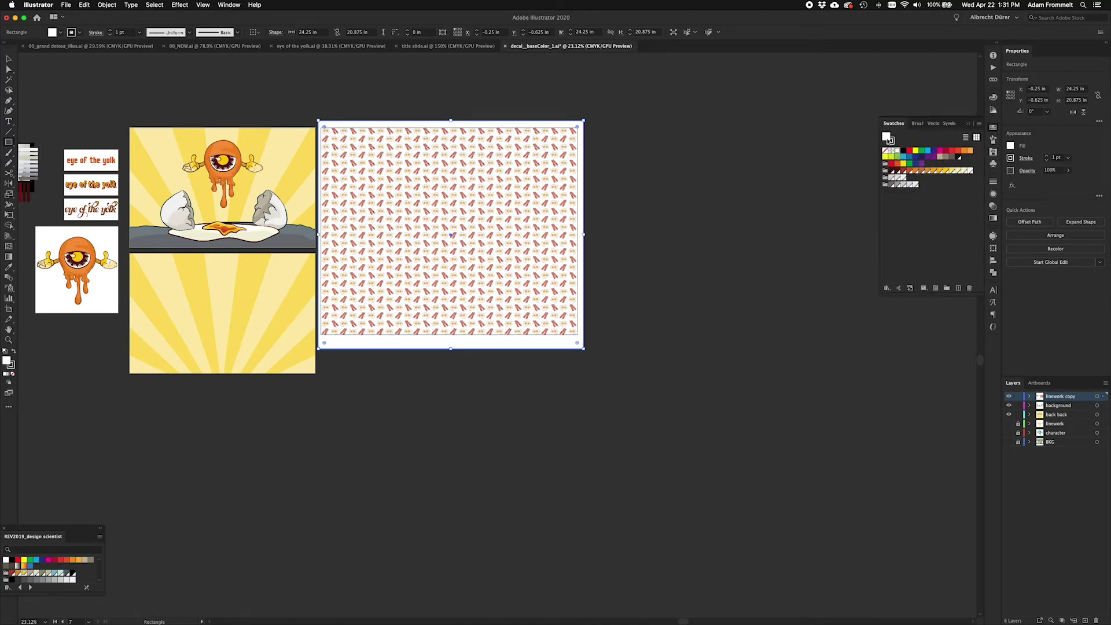
{"action": "left_click", "coordinate": [891, 141]}
{"action": "key", "text": "slash"}
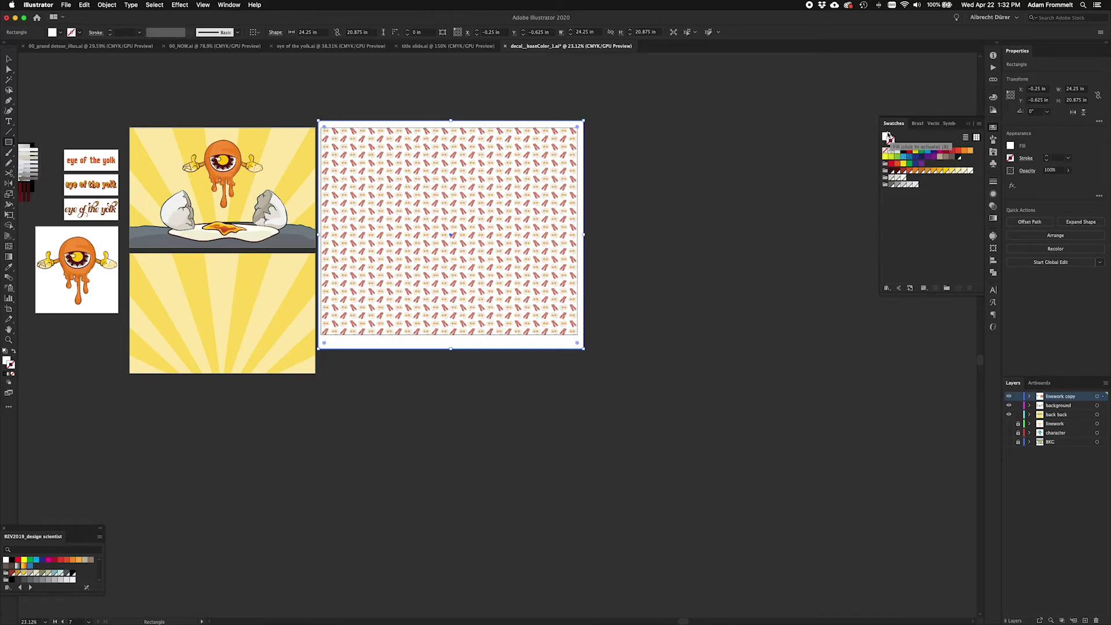
{"action": "left_click", "coordinate": [952, 172]}
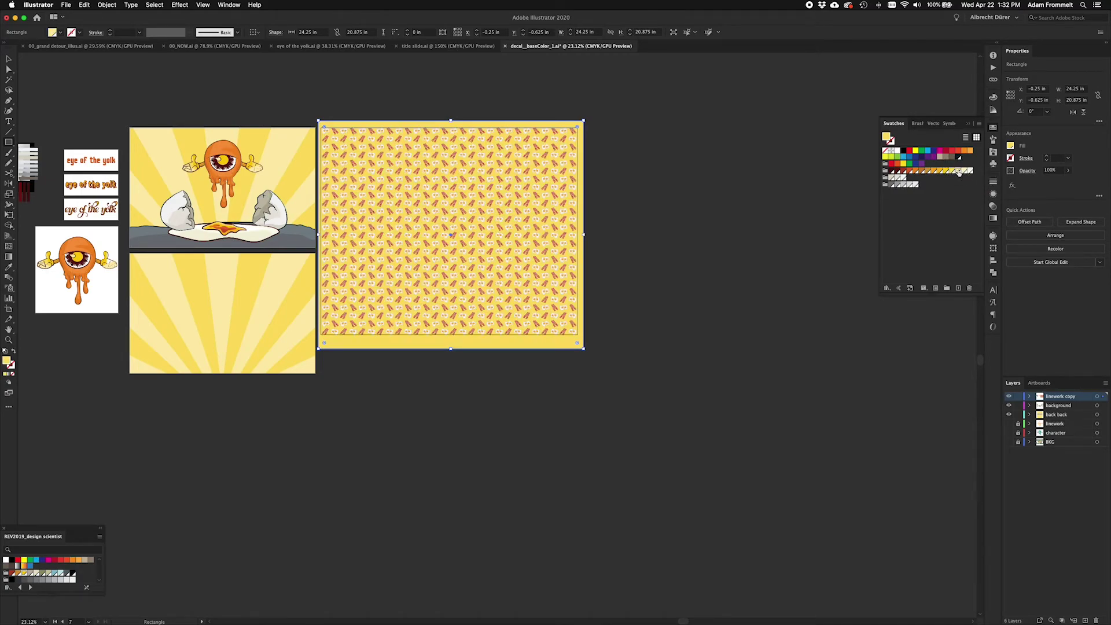
{"action": "left_click", "coordinate": [959, 171]}
{"action": "left_click", "coordinate": [964, 172]}
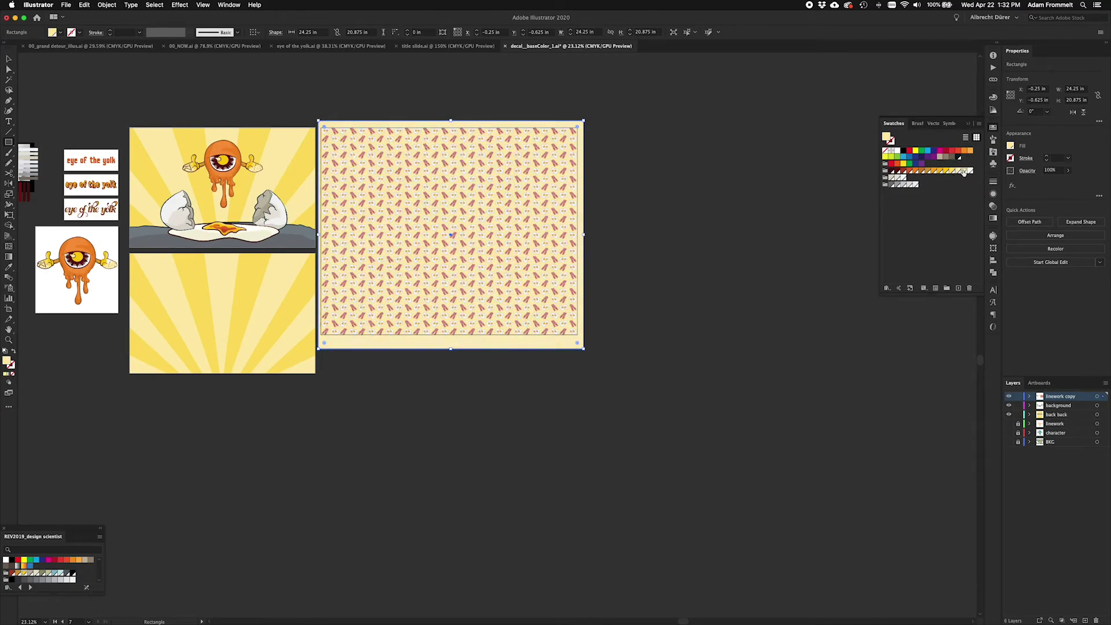
{"action": "left_click", "coordinate": [747, 270]}
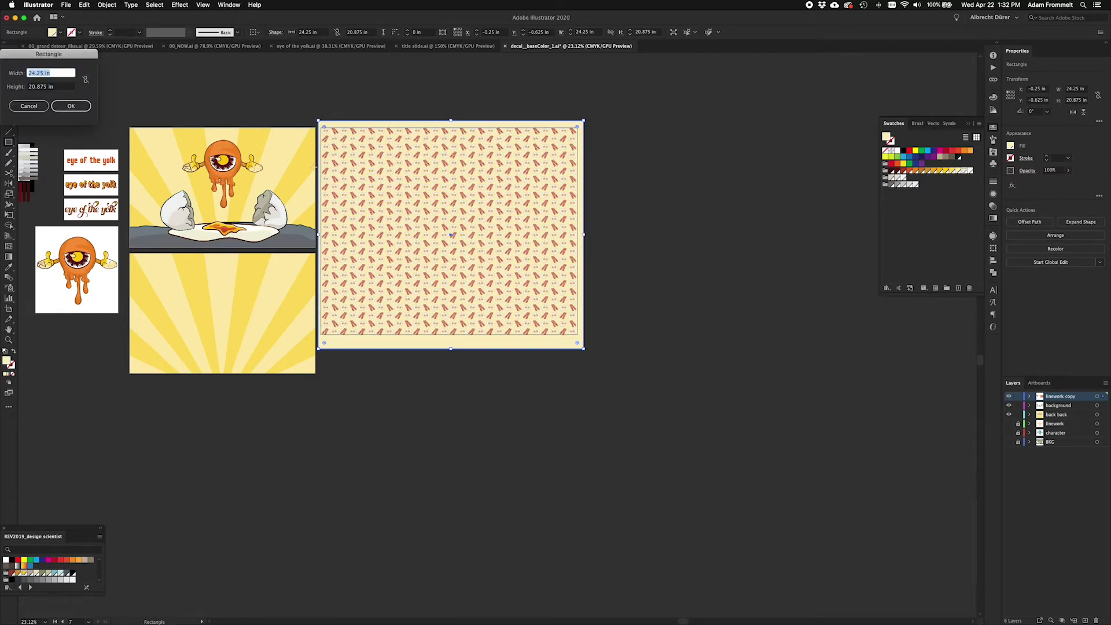
Step: Dismiss the Rectangle dialog, deselect, then save and close the decal file and return to Dimension
{"action": "left_click", "coordinate": [40, 105]}
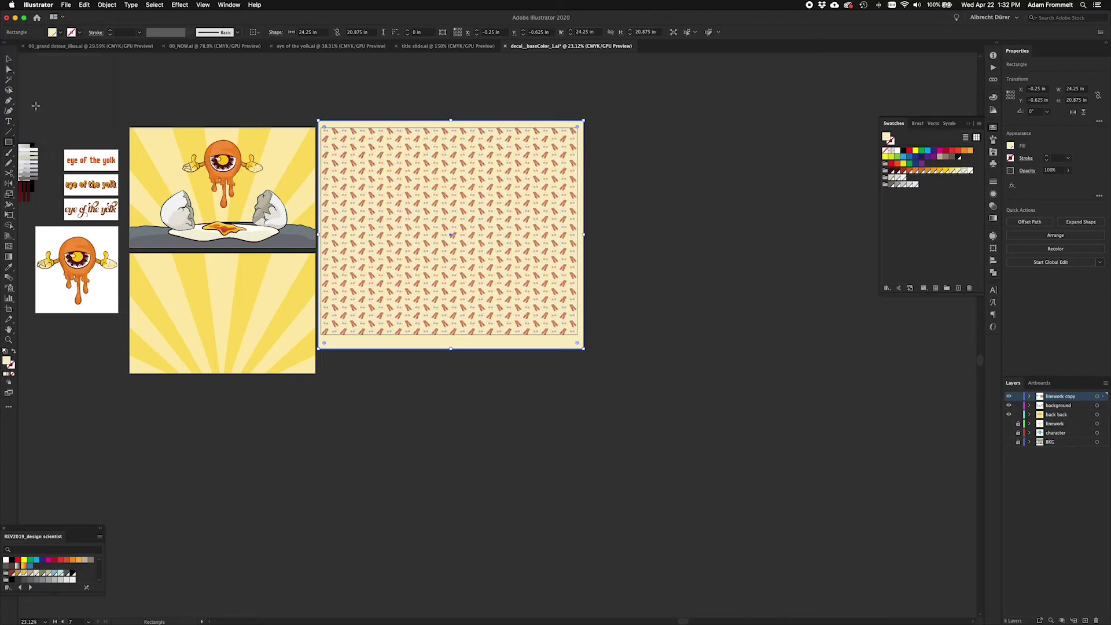
{"action": "key", "text": "a"}
{"action": "left_click", "coordinate": [603, 393]}
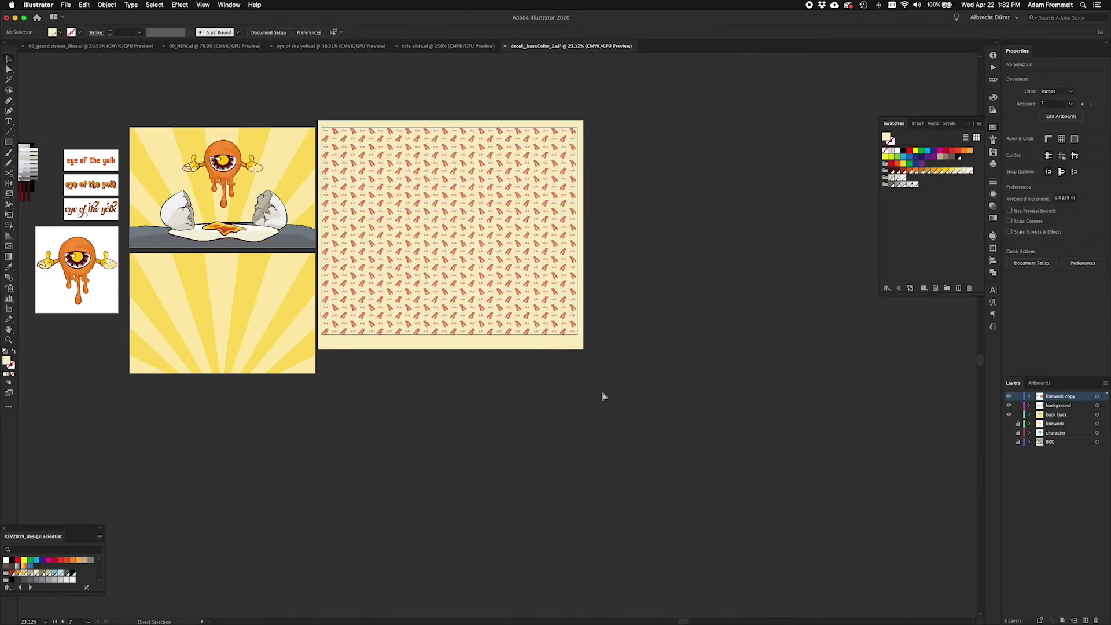
{"action": "key", "text": "super+s"}
{"action": "key", "text": "super+w"}
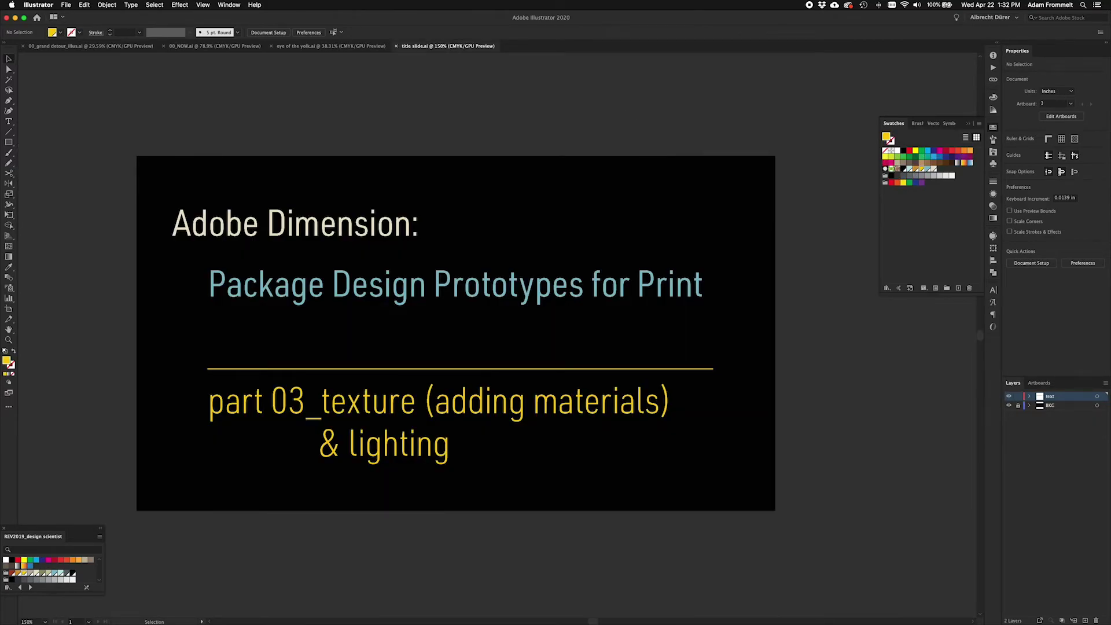
{"action": "key", "text": "super+Tab"}
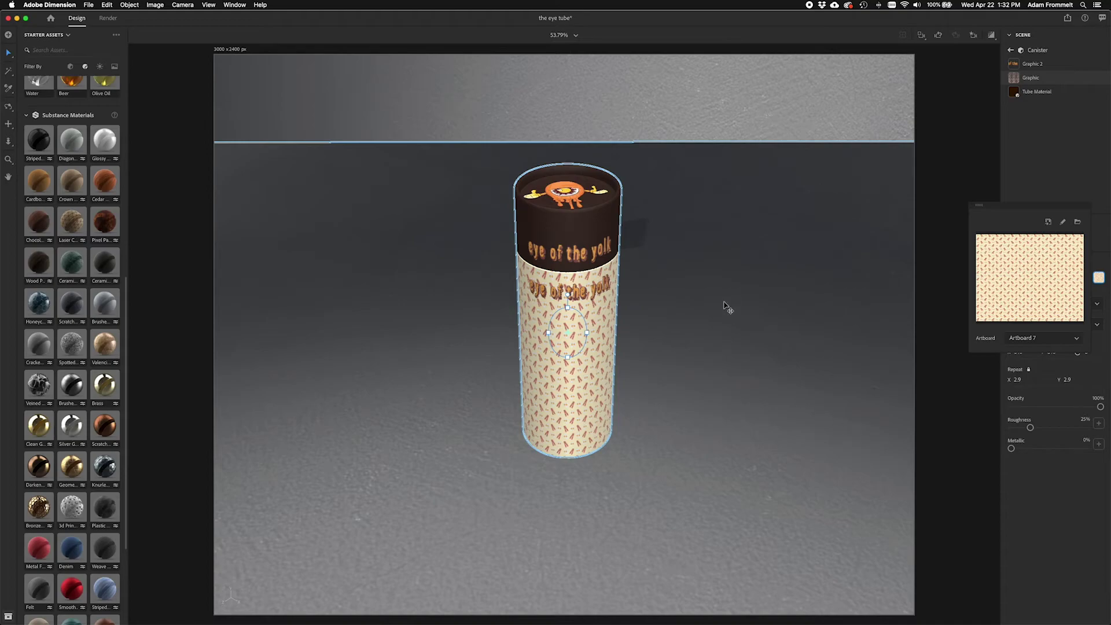
Step: Orbit from home base to a low eye-level view and bookmark it as 'worm'
{"action": "left_click", "coordinate": [1037, 166]}
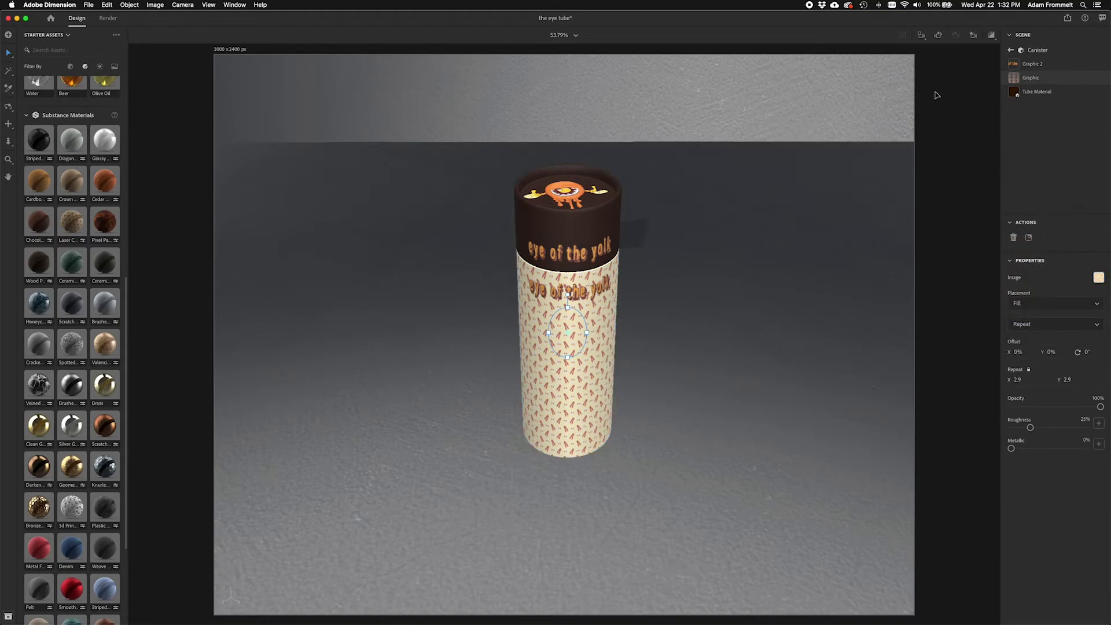
{"action": "left_click", "coordinate": [975, 36]}
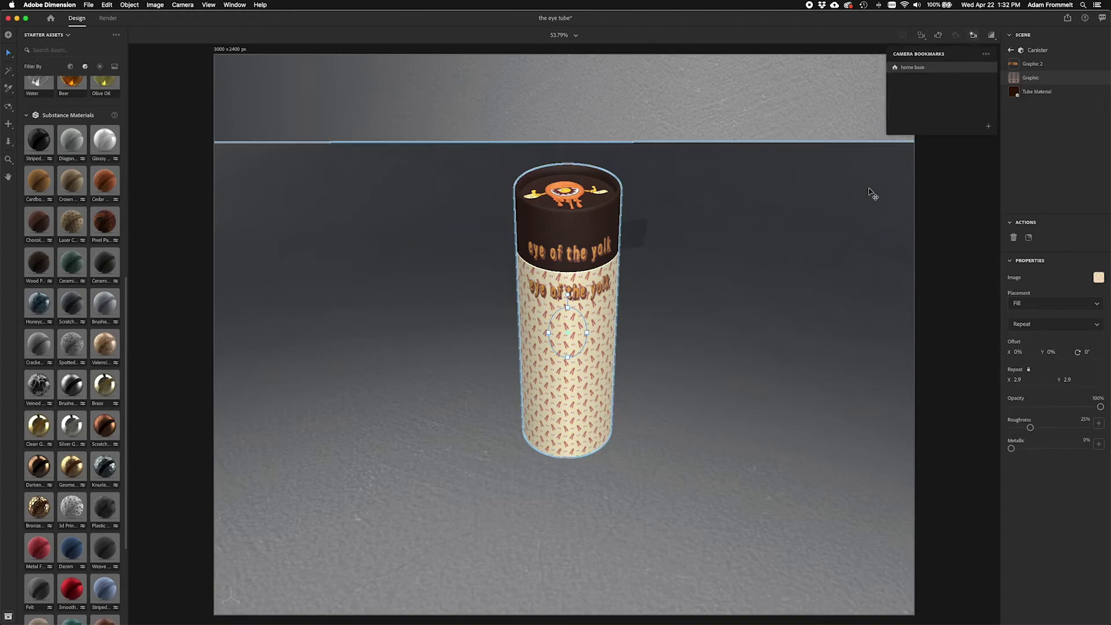
{"action": "left_click", "coordinate": [948, 72]}
{"action": "left_click_drag", "start_coordinate": [729, 489], "coordinate": [717, 367]}
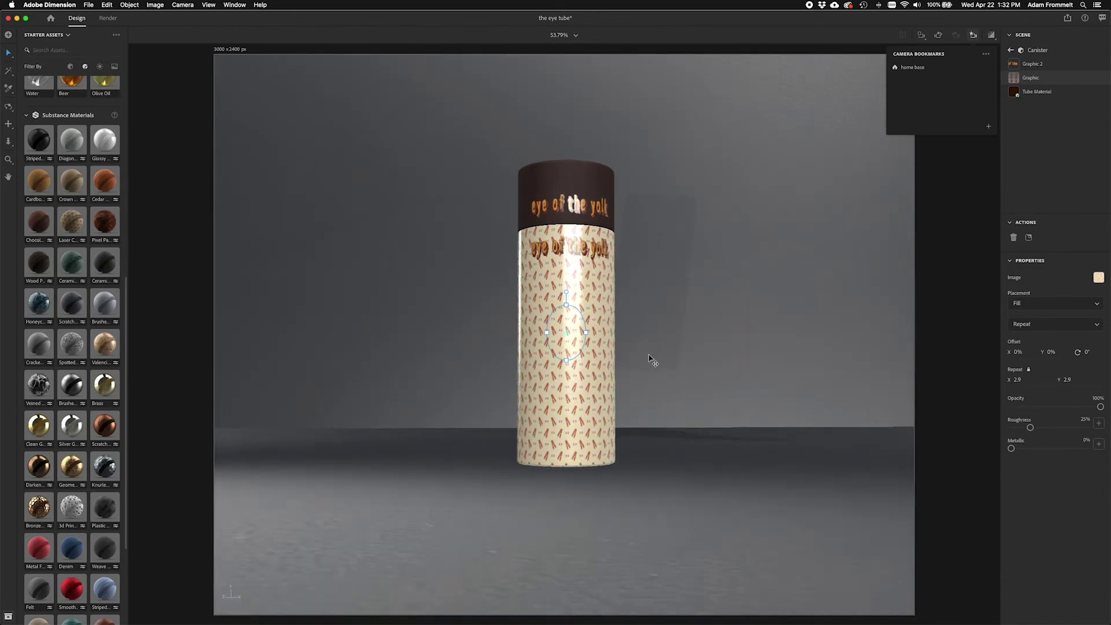
{"action": "scroll", "coordinate": [652, 360], "scroll_direction": "up", "scroll_amount": 2}
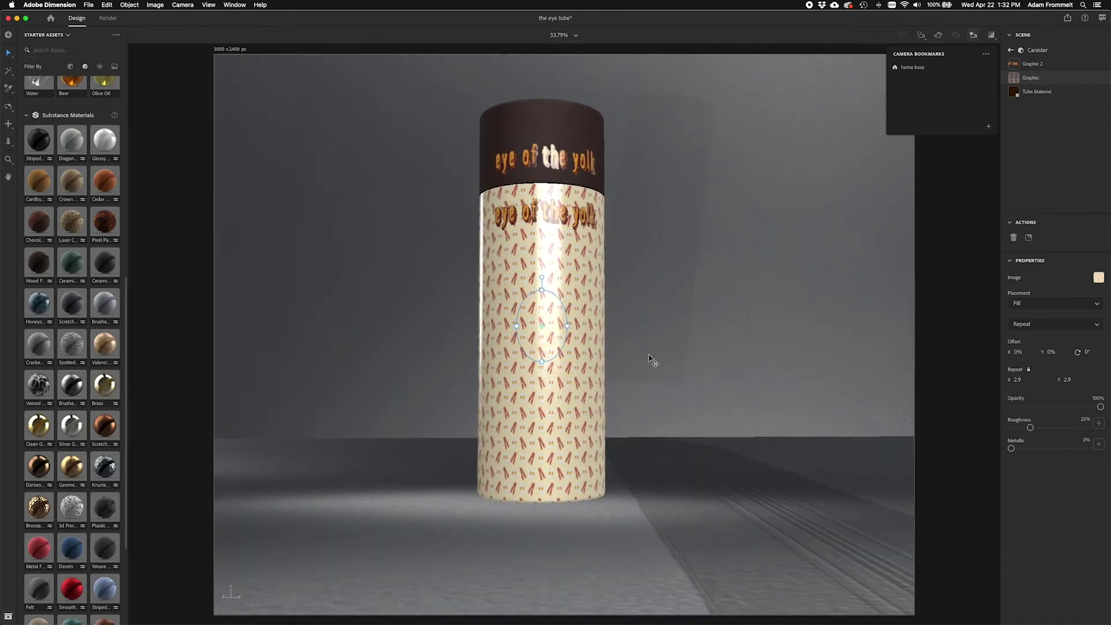
{"action": "left_click", "coordinate": [989, 126]}
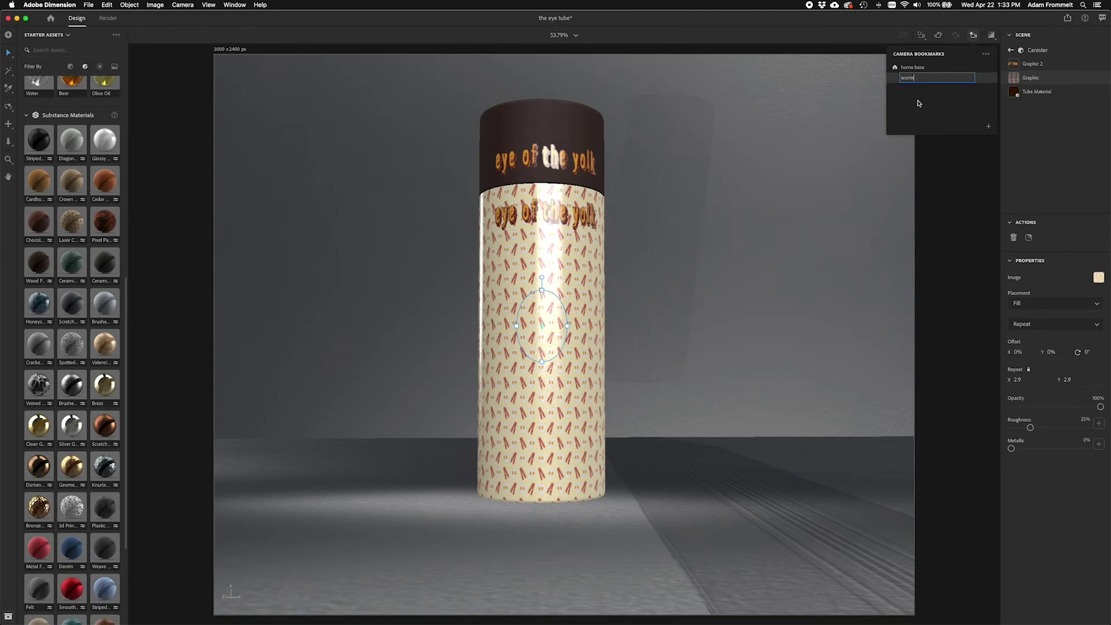
{"action": "key", "text": "Return"}
Step: Orbit up to look down on the lid and bookmark it as 'top down'
{"action": "scroll", "coordinate": [660, 255], "scroll_direction": "down", "scroll_amount": 3}
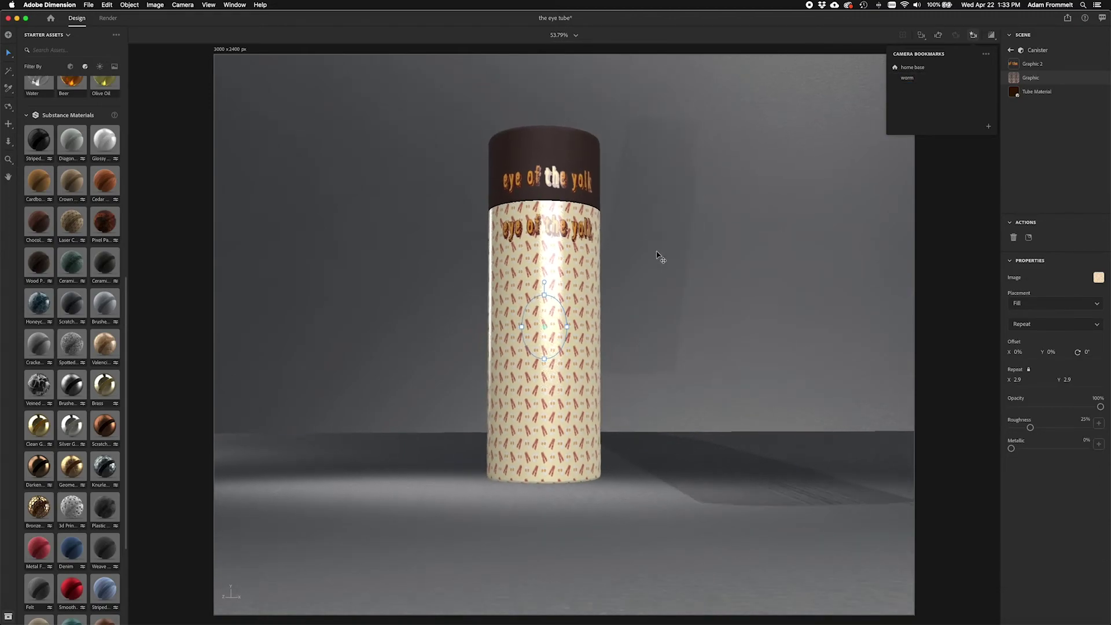
{"action": "scroll", "coordinate": [660, 255], "scroll_direction": "down", "scroll_amount": 2}
{"action": "right_click_drag", "start_coordinate": [657, 253], "coordinate": [607, 444]}
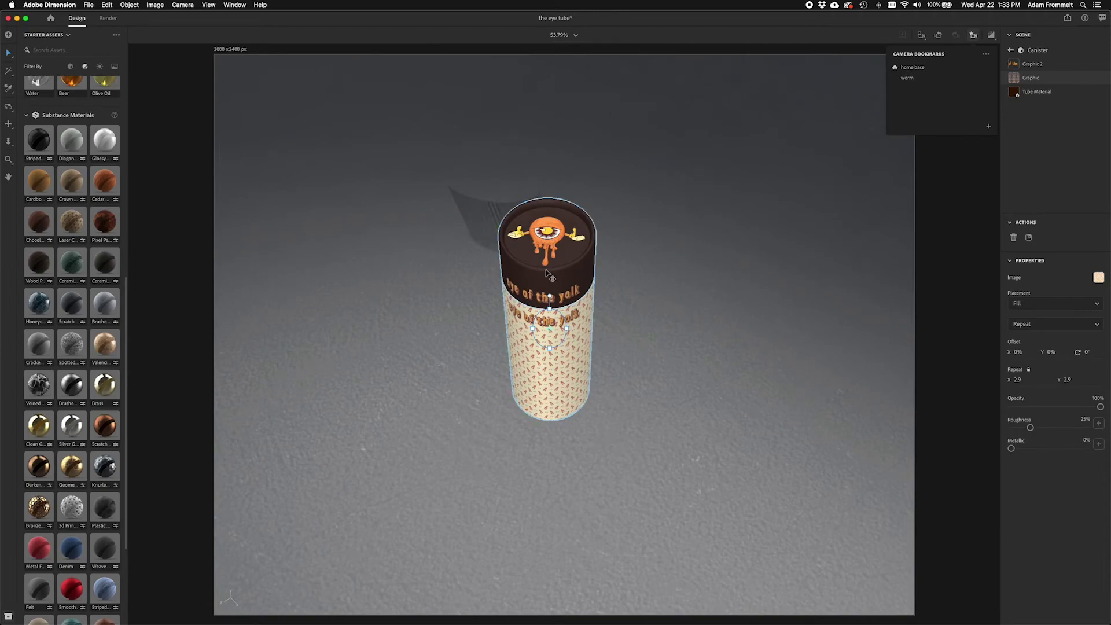
{"action": "scroll", "coordinate": [548, 275], "scroll_direction": "up", "scroll_amount": 5}
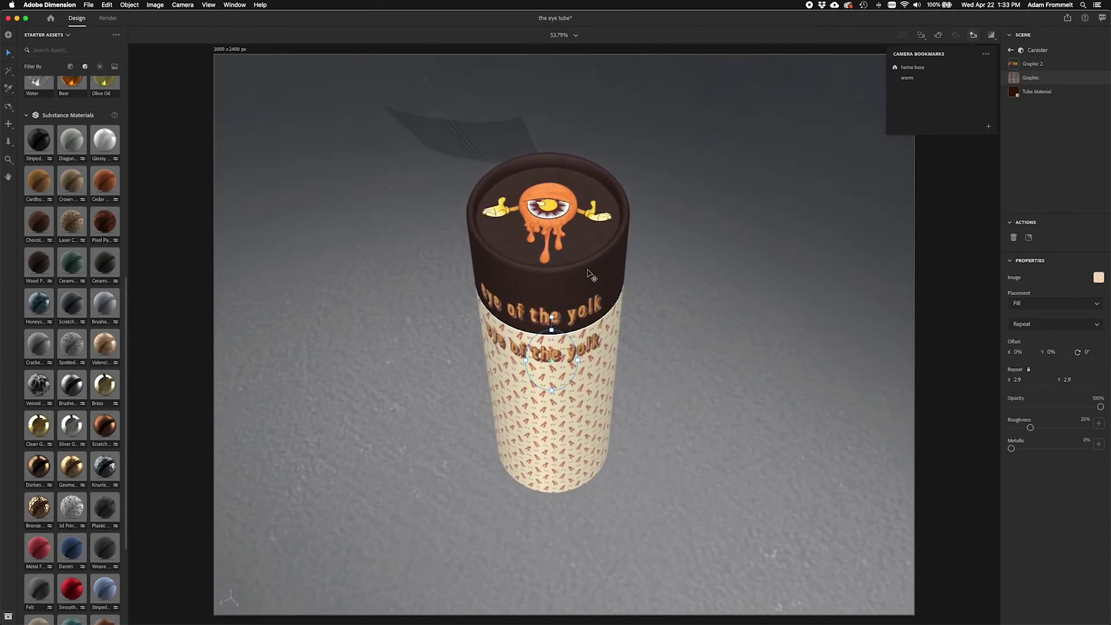
{"action": "left_click", "coordinate": [990, 126]}
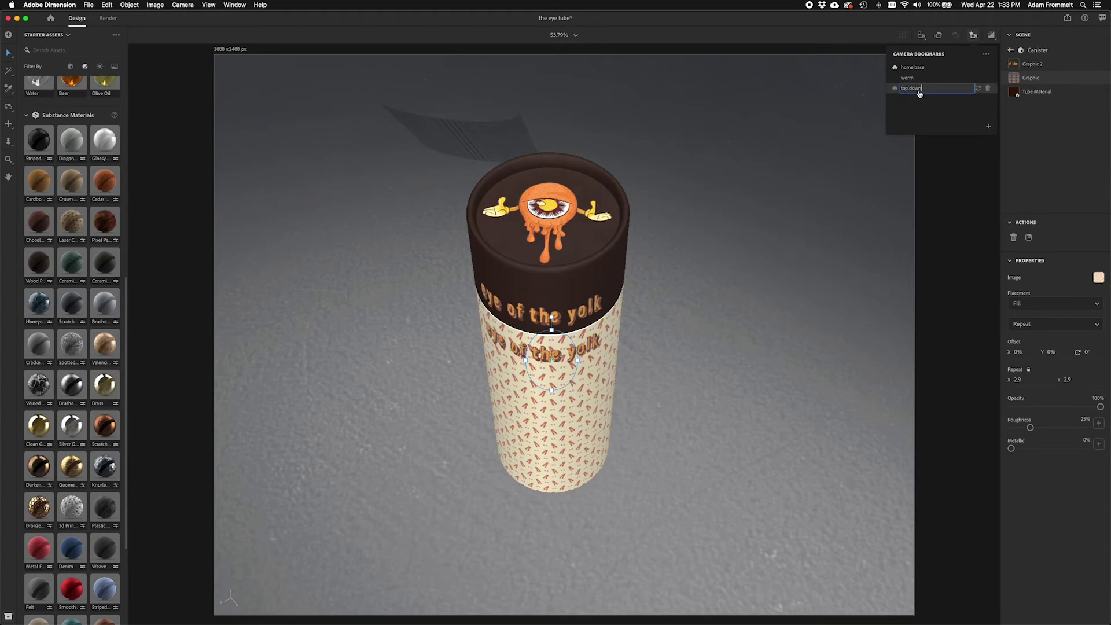
{"action": "key", "text": "Return"}
Step: Save the eye tube scene and return the camera to the home base bookmark
{"action": "left_click", "coordinate": [494, 39]}
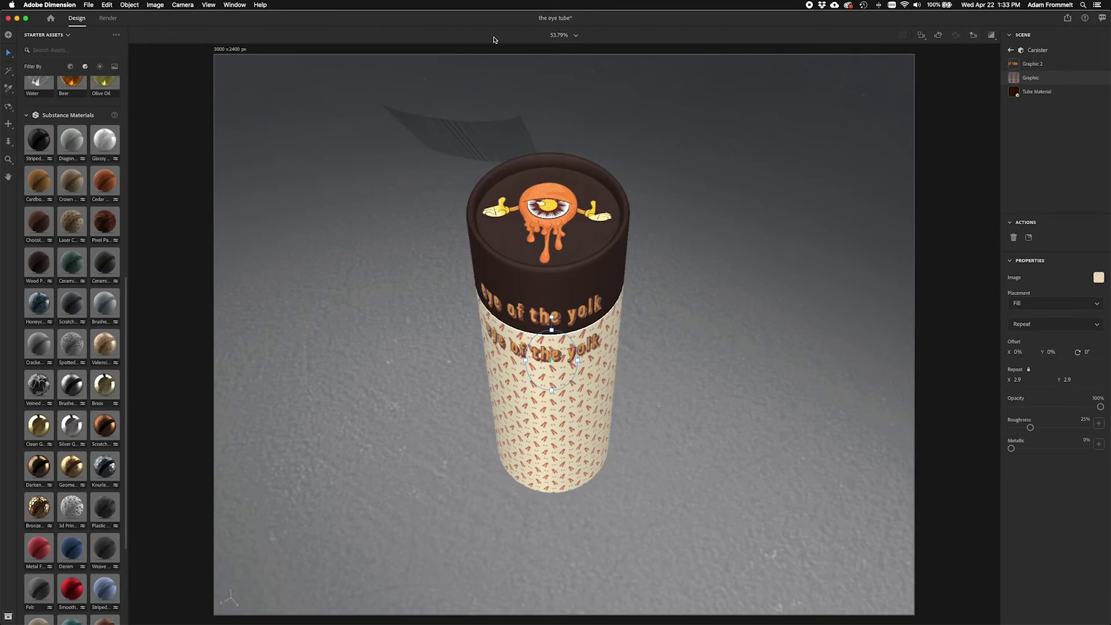
{"action": "key", "text": "super+s"}
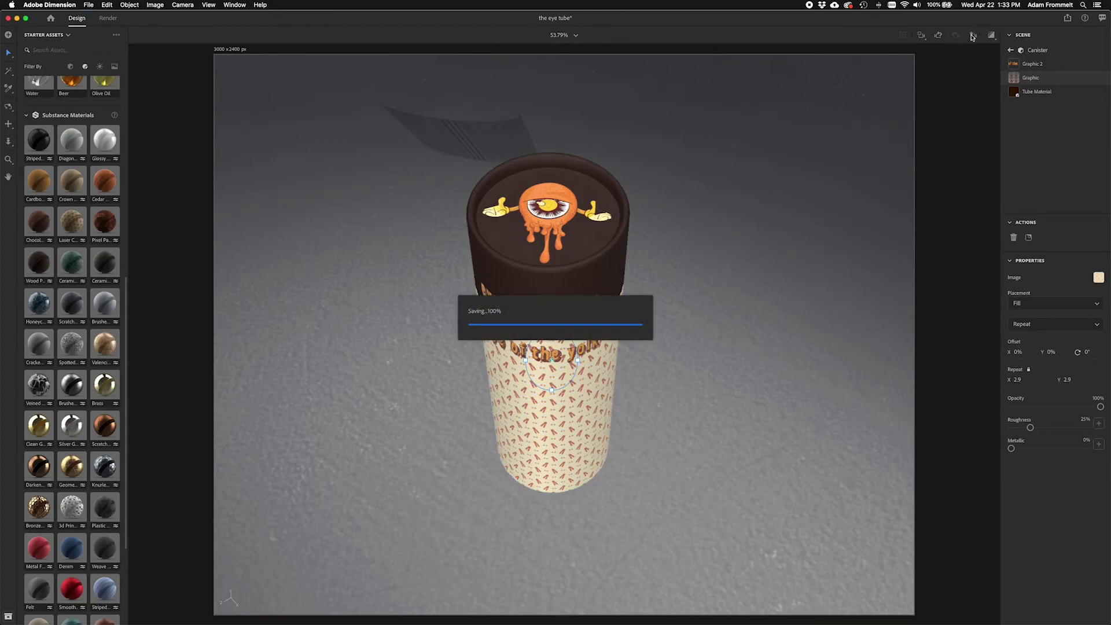
{"action": "left_click", "coordinate": [973, 36]}
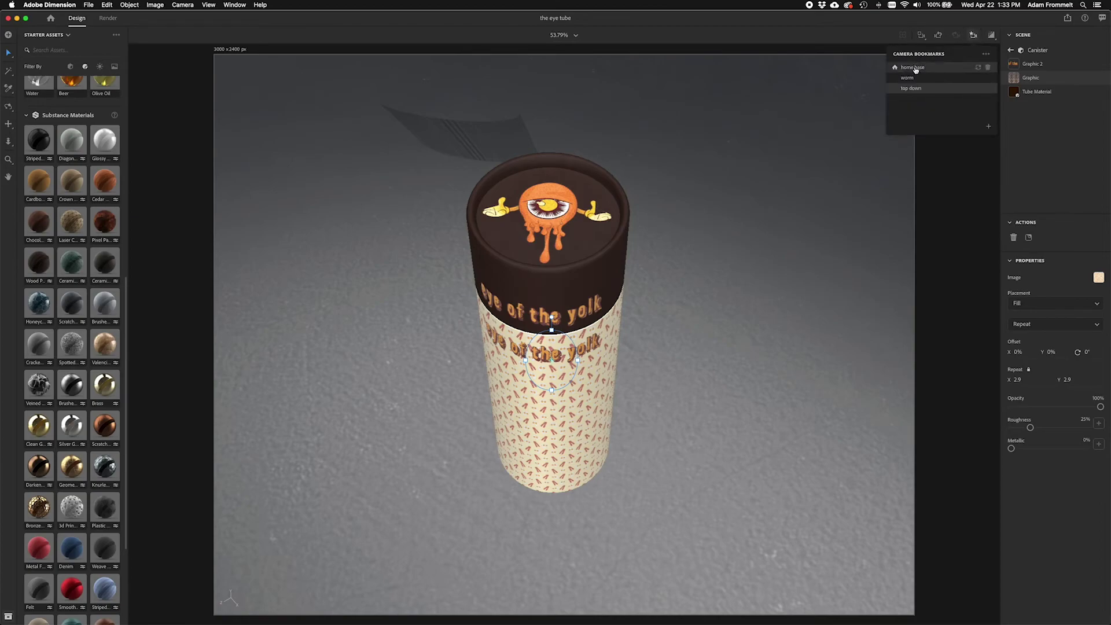
{"action": "left_click", "coordinate": [914, 68]}
Step: Level the canister view, add the 3-Point Light preset, and turn on Render Preview
{"action": "left_click", "coordinate": [907, 78]}
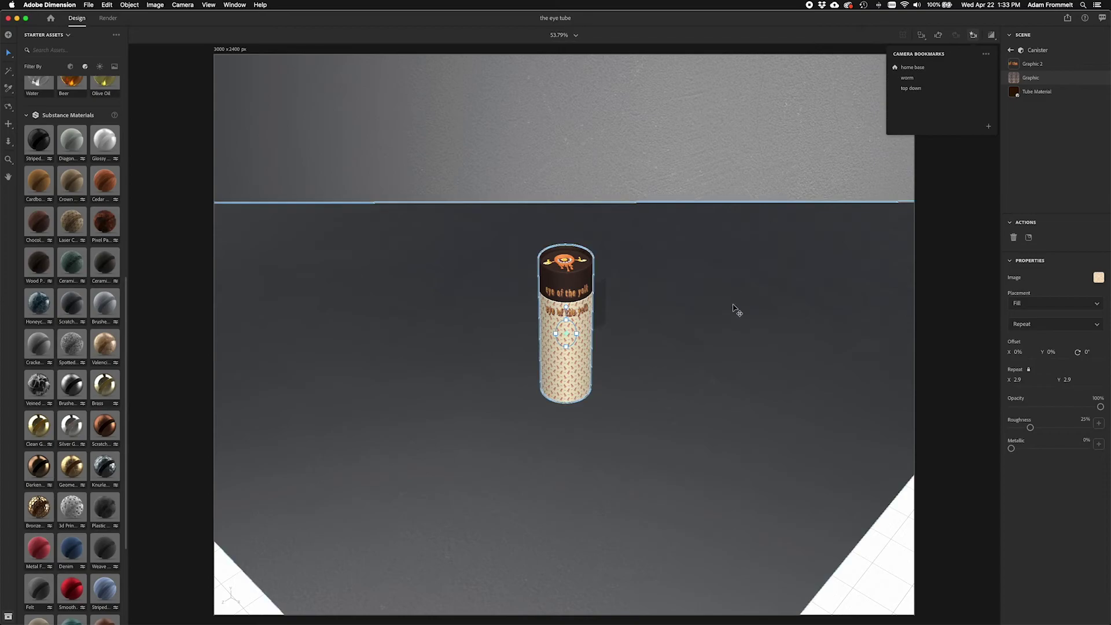
{"action": "left_click_drag", "start_coordinate": [735, 310], "coordinate": [736, 281]}
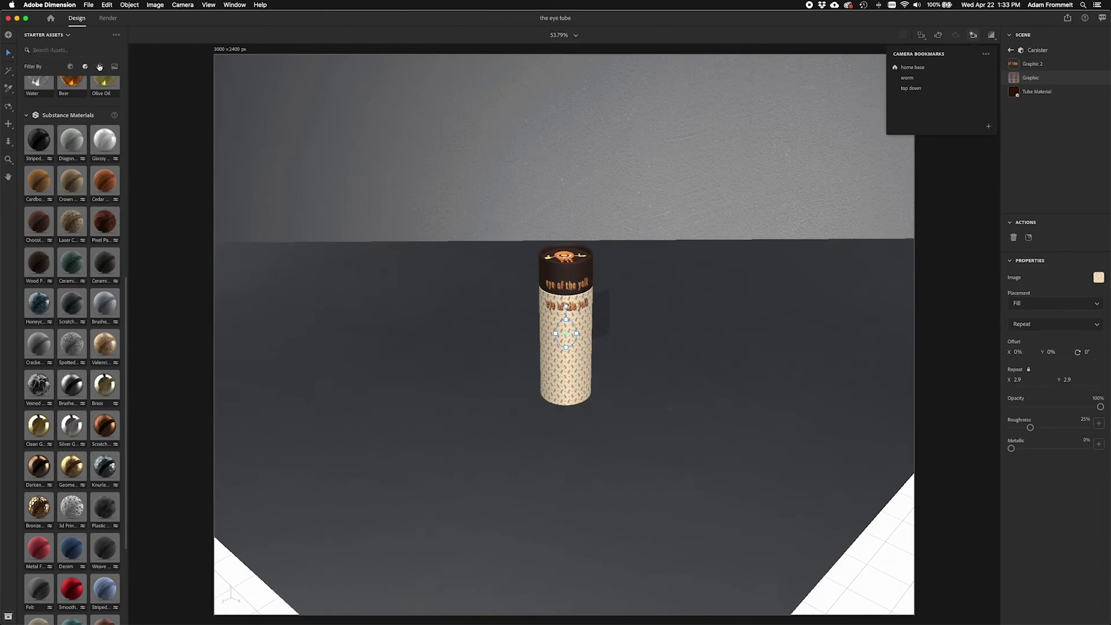
{"action": "left_click", "coordinate": [100, 67]}
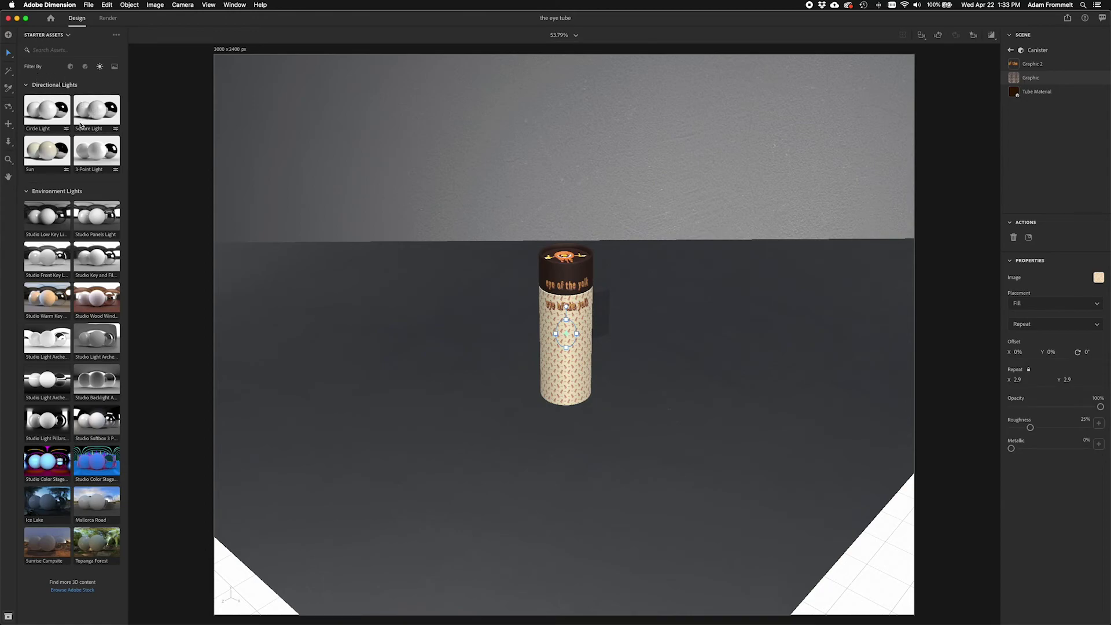
{"action": "left_click", "coordinate": [103, 152]}
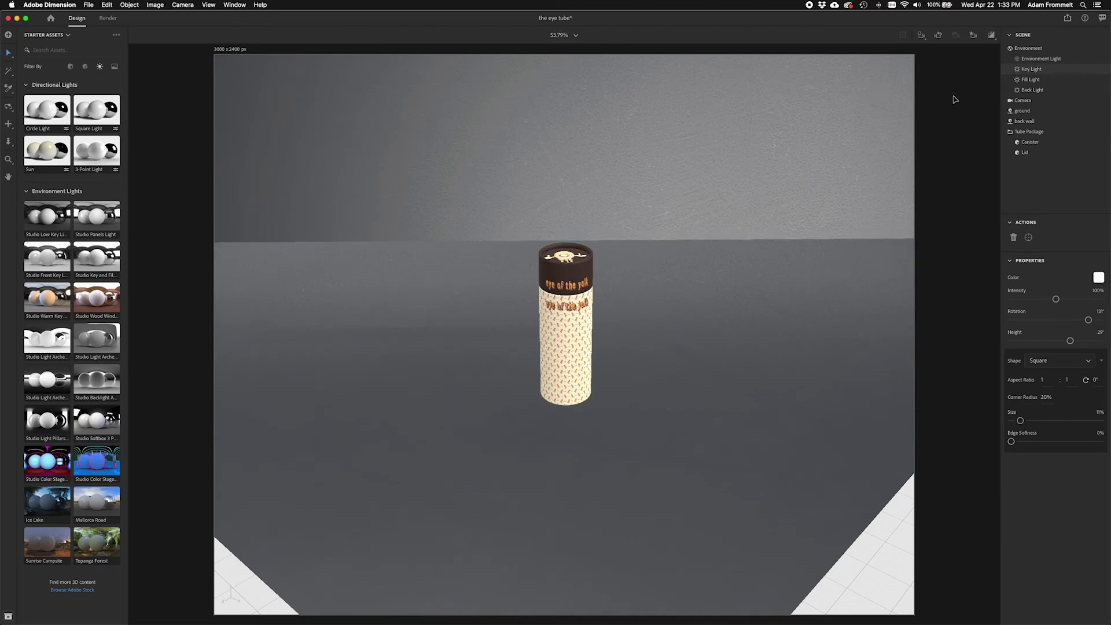
{"action": "left_click", "coordinate": [992, 36]}
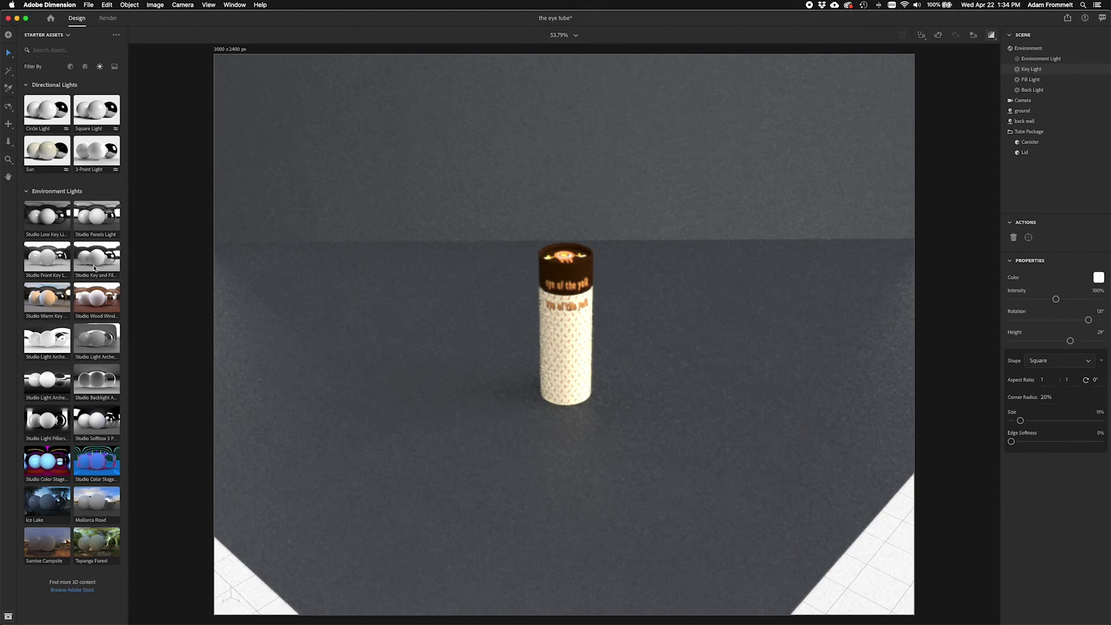
Step: Apply Studio Backlight, then try other studio environment light presets before settling on one
{"action": "left_click", "coordinate": [97, 382]}
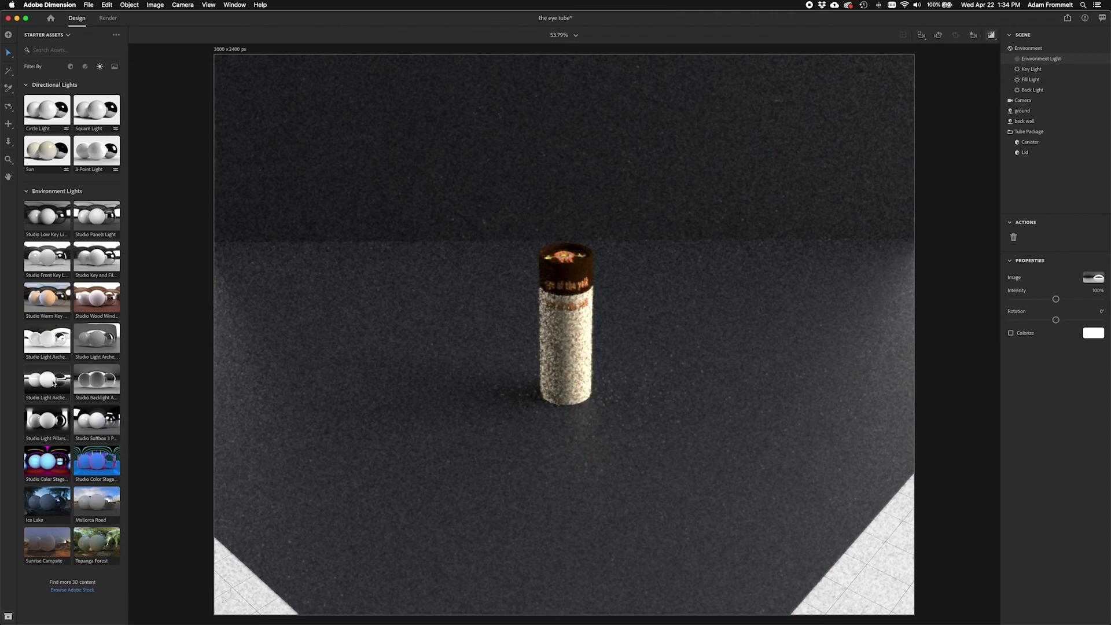
{"action": "left_click", "coordinate": [48, 258]}
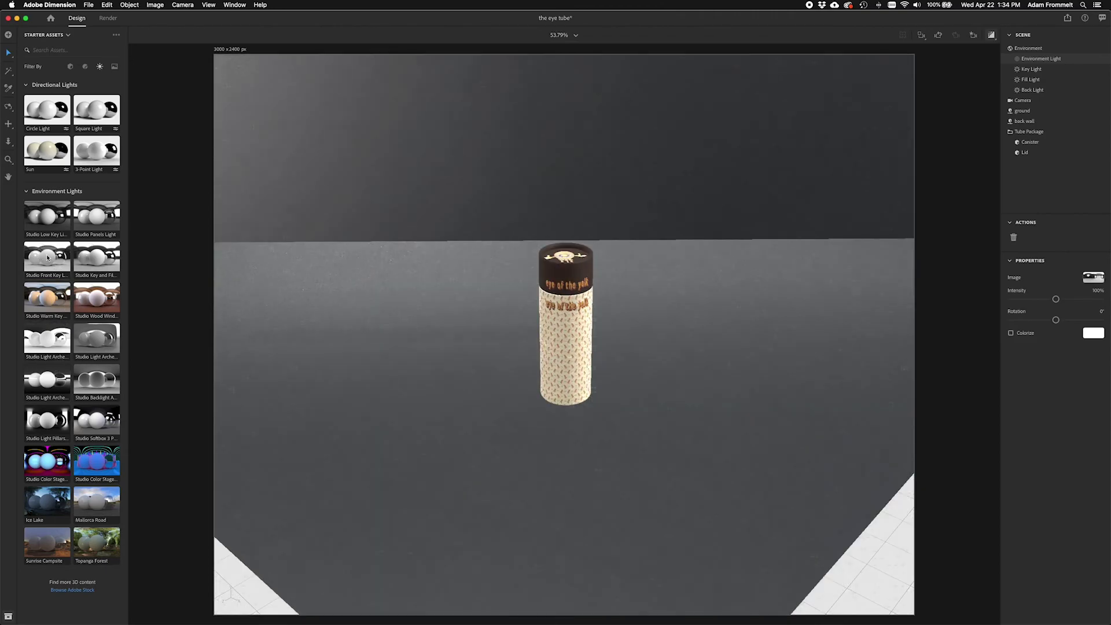
{"action": "left_click", "coordinate": [97, 266]}
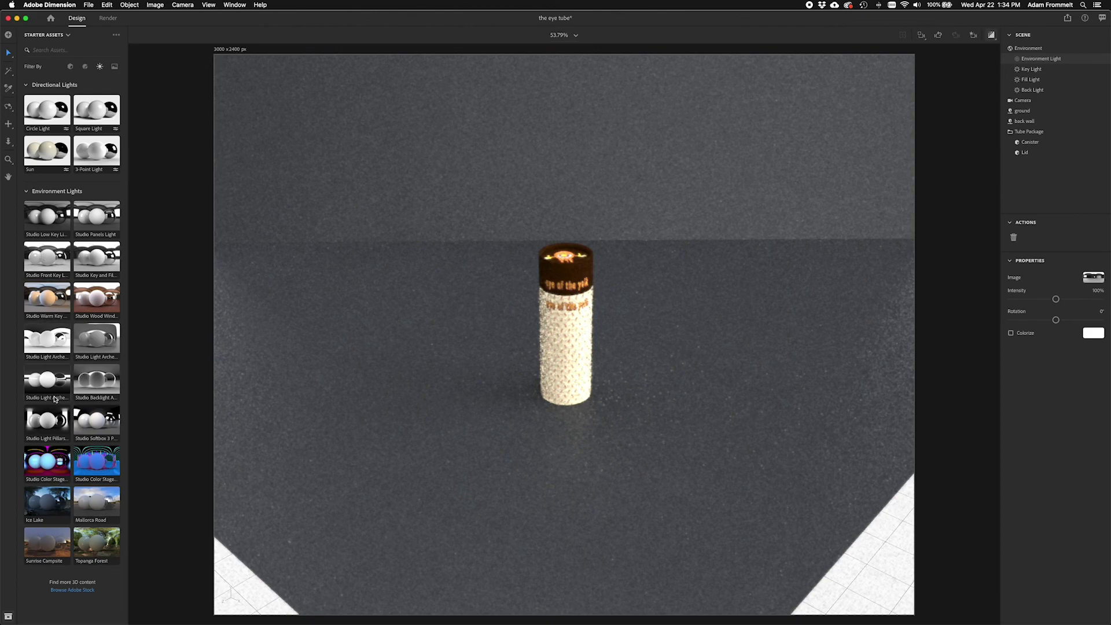
{"action": "left_click", "coordinate": [93, 427]}
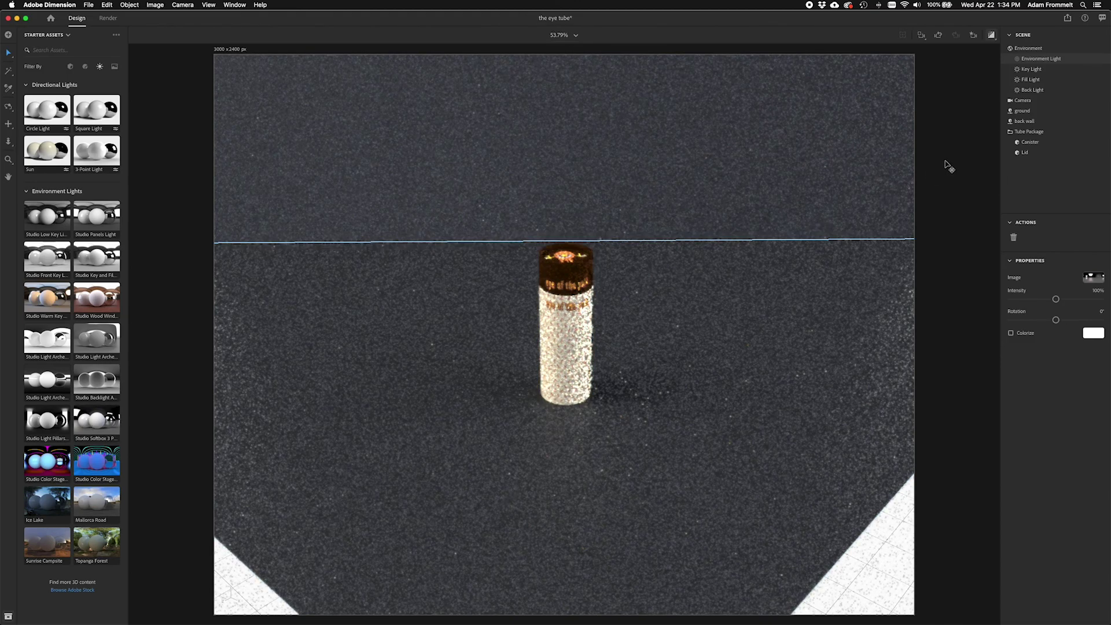
{"action": "left_click", "coordinate": [974, 35]}
Step: Cycle the camera through the home base, worm and top down bookmarks, finishing on home base
{"action": "left_click", "coordinate": [938, 68]}
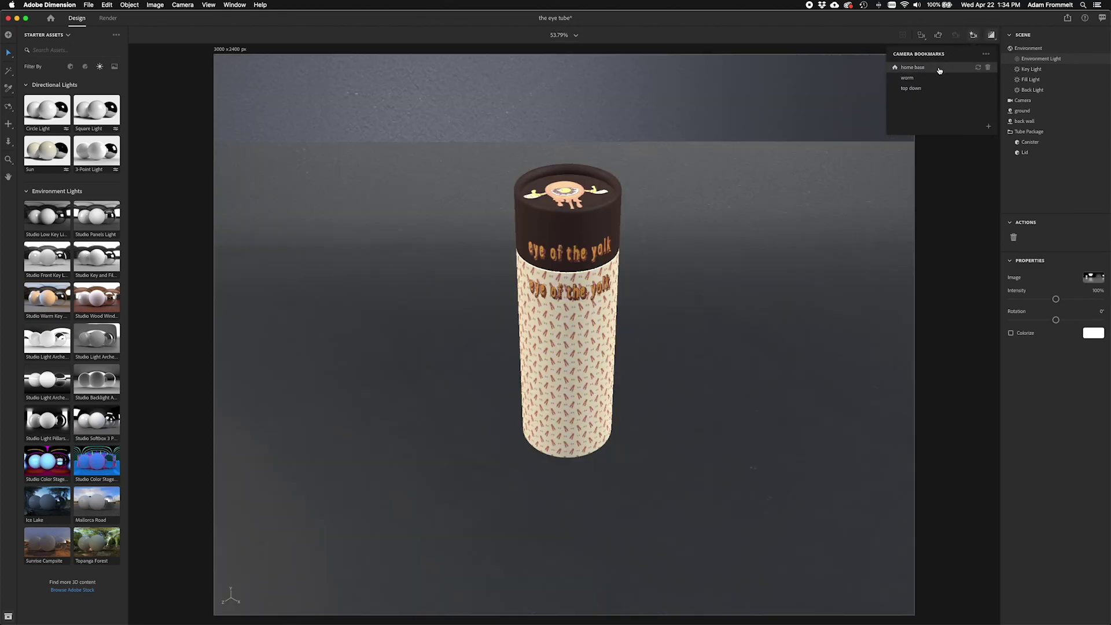
{"action": "left_click", "coordinate": [933, 80]}
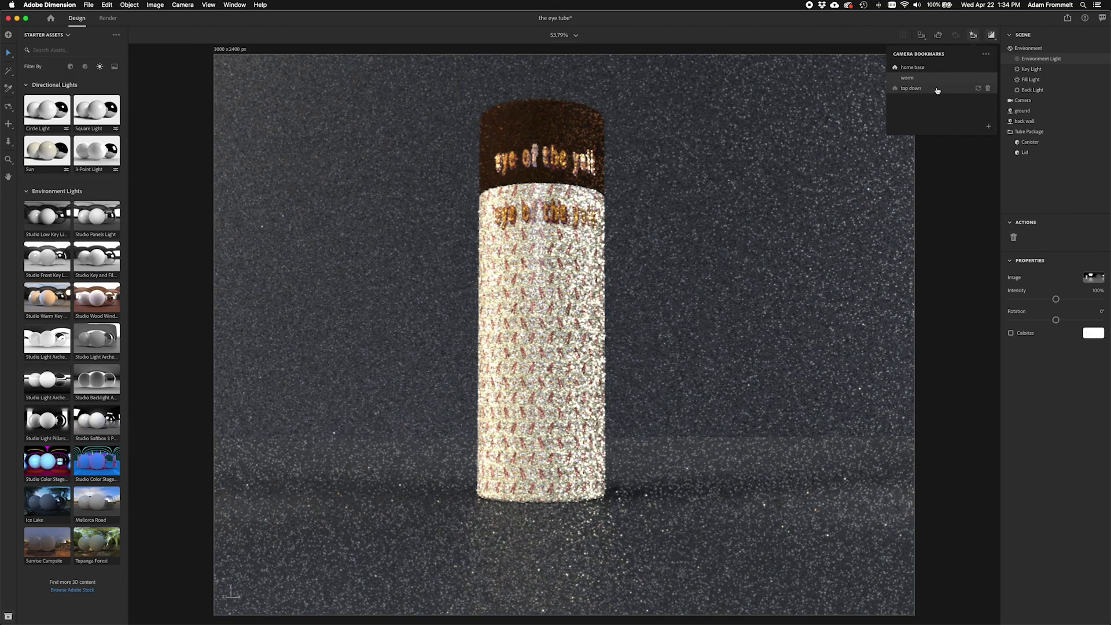
{"action": "left_click", "coordinate": [938, 89]}
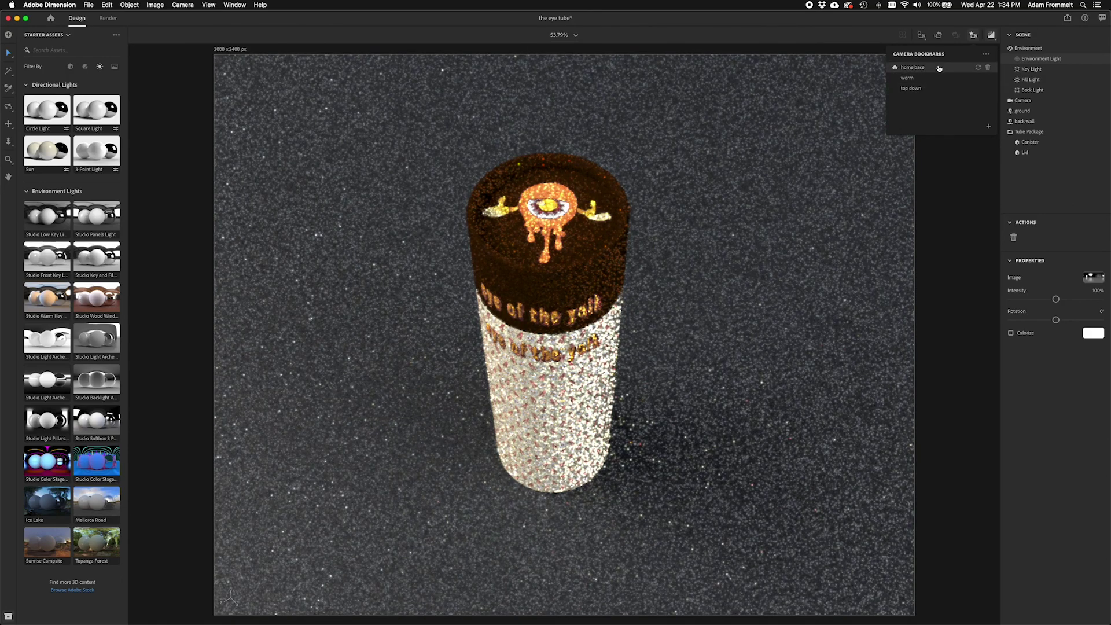
{"action": "left_click", "coordinate": [937, 67]}
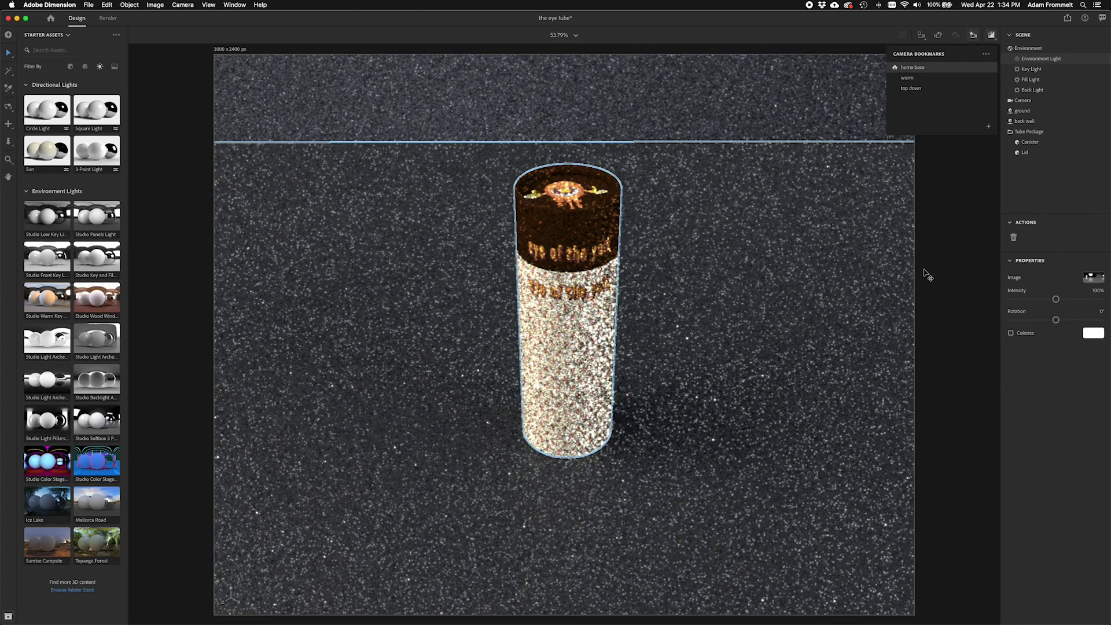